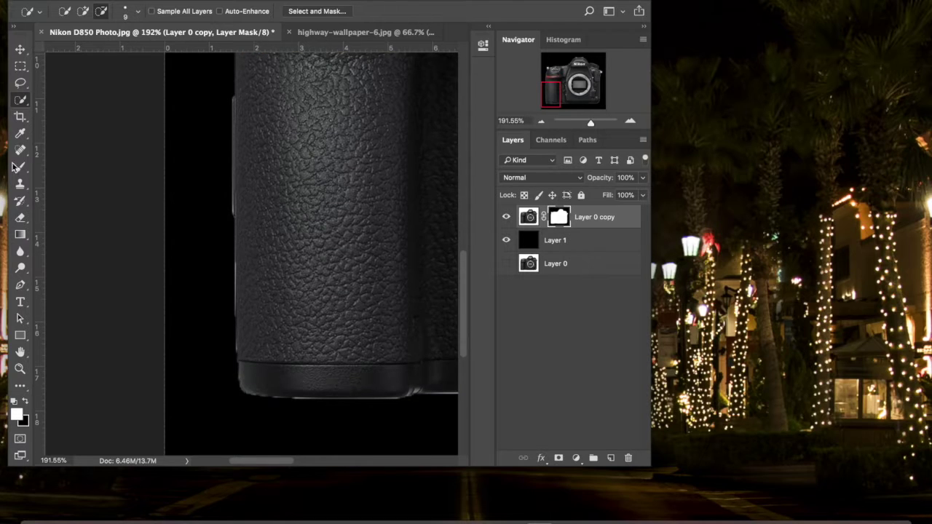
# Set up the Smudge tool with an 87 px soft brush at 50% strength for the camera's layer mask.
pyautogui.rightClick(20, 218)
pyautogui.rightClick(21, 252)
pyautogui.click(55, 274)
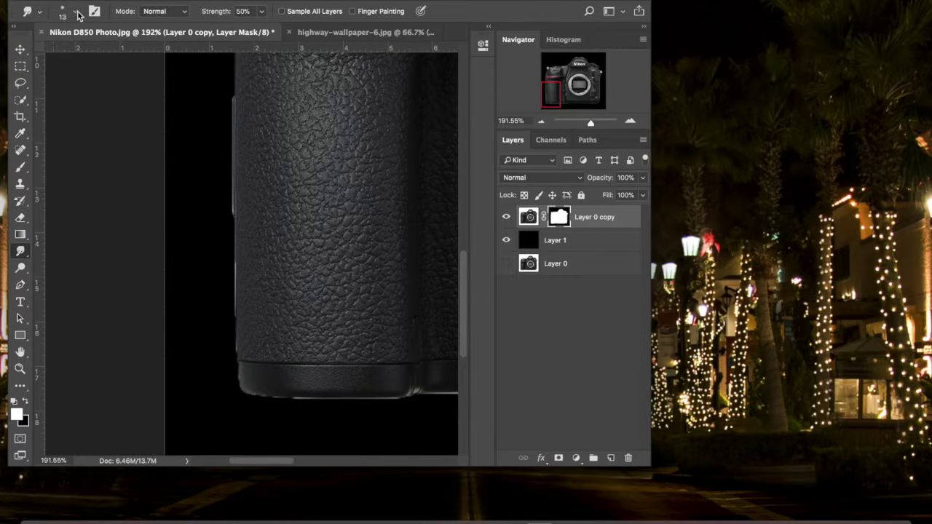
pyautogui.click(76, 13)
pyautogui.press('Return')
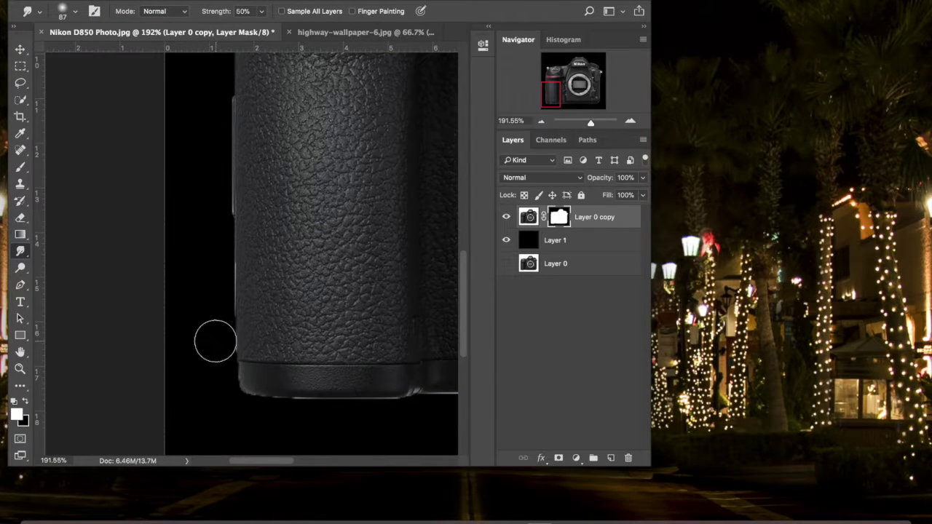
pyautogui.click(263, 15)
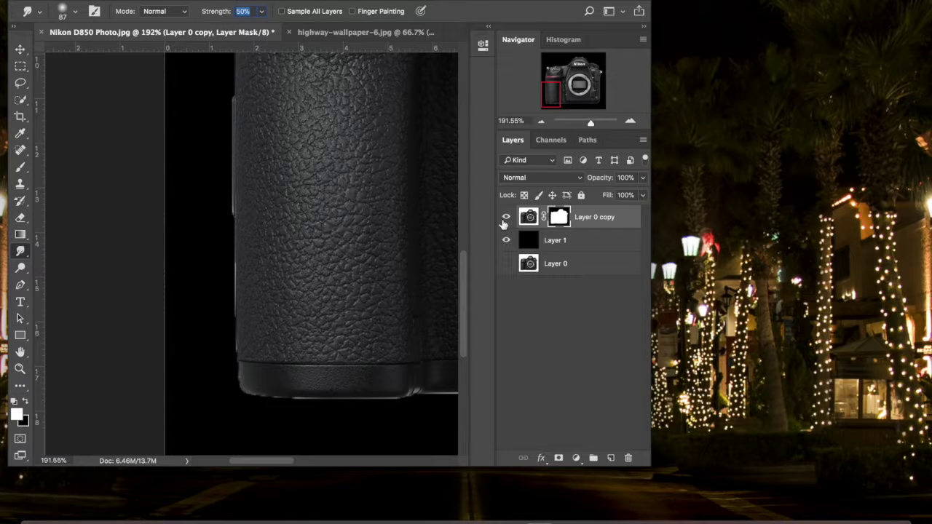
# Smudge the layer mask along the outer left edge of the camera grip to remove the white fringe.
pyautogui.moveTo(224, 371)
pyautogui.mouseDown()
pyautogui.moveTo(223, 192)
pyautogui.moveTo(221, 227)
pyautogui.mouseUp()
pyautogui.click(145, 1)
pyautogui.click(161, 18)
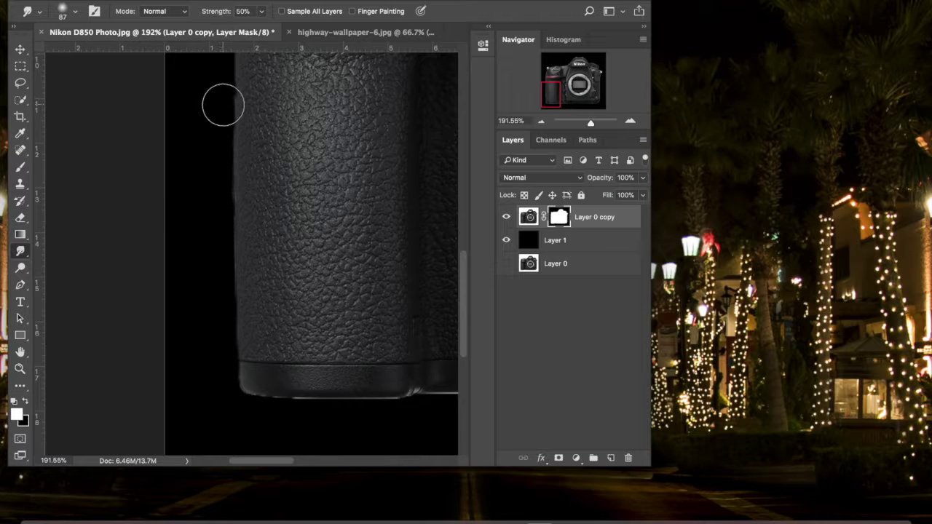
pyautogui.scroll(5, 224, 105)
pyautogui.scroll(-5, 188, 122)
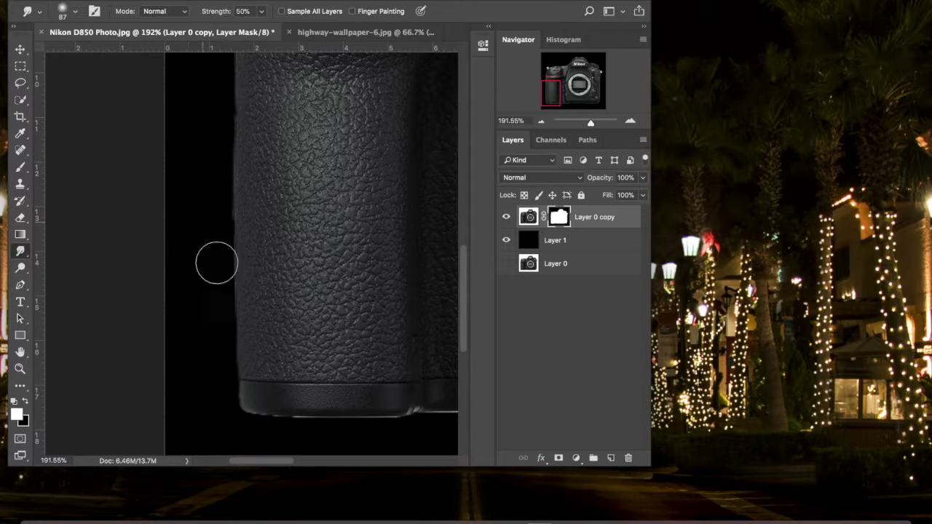
# Smudge the mask along the camera's bottom edge, from the grip across to the lower right corner.
pyautogui.moveTo(255, 415)
pyautogui.mouseDown()
pyautogui.moveTo(316, 427)
pyautogui.moveTo(309, 424)
pyautogui.moveTo(380, 421)
pyautogui.mouseUp()
pyautogui.hscroll(5, 386, 422)
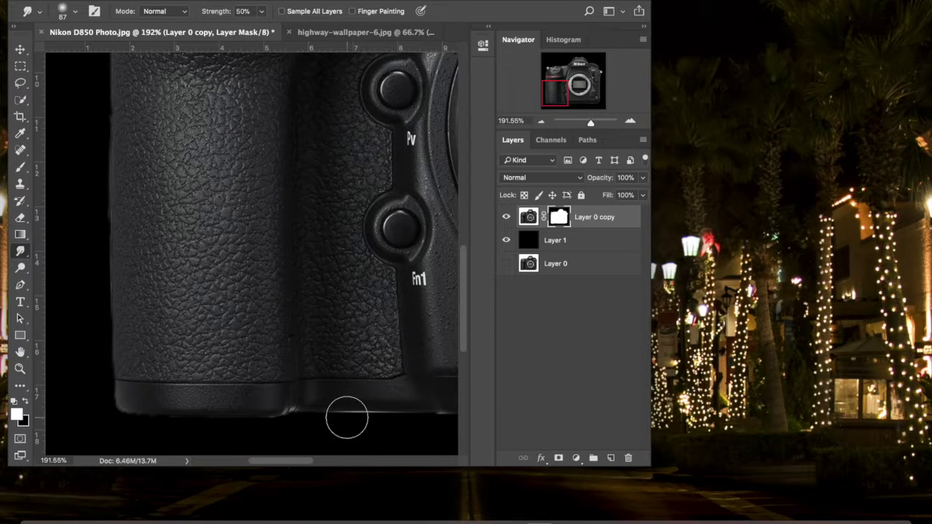
pyautogui.hscroll(5, 335, 429)
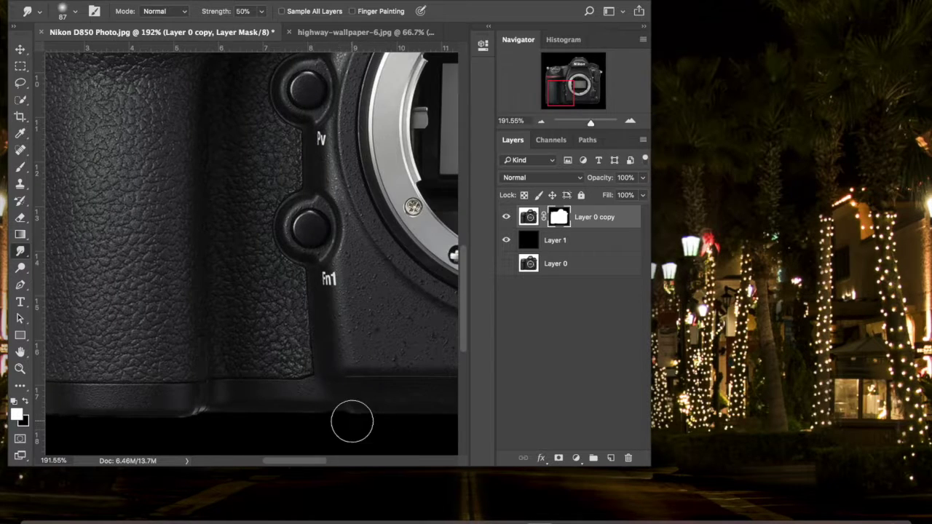
pyautogui.hscroll(5, 352, 422)
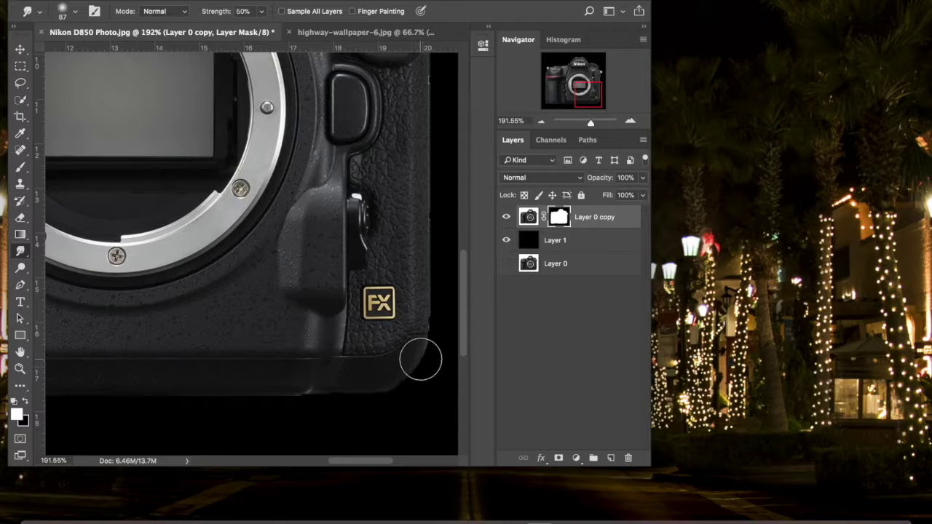
# Smudge the mask up the camera's right side, past the strap lug to the dial on top.
pyautogui.scroll(5, 422, 335)
pyautogui.moveTo(428, 176); pyautogui.dragTo(424, 235)
pyautogui.scroll(3, 424, 245)
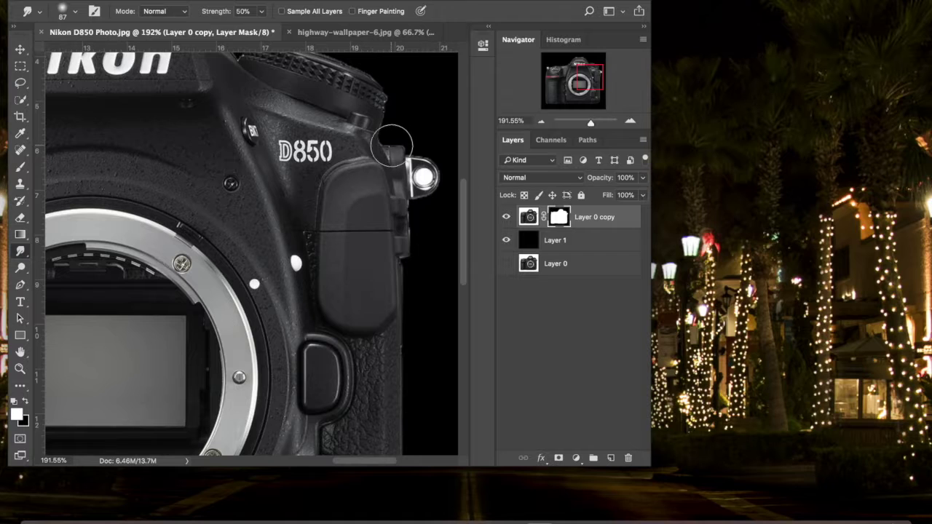
pyautogui.scroll(2, 386, 123)
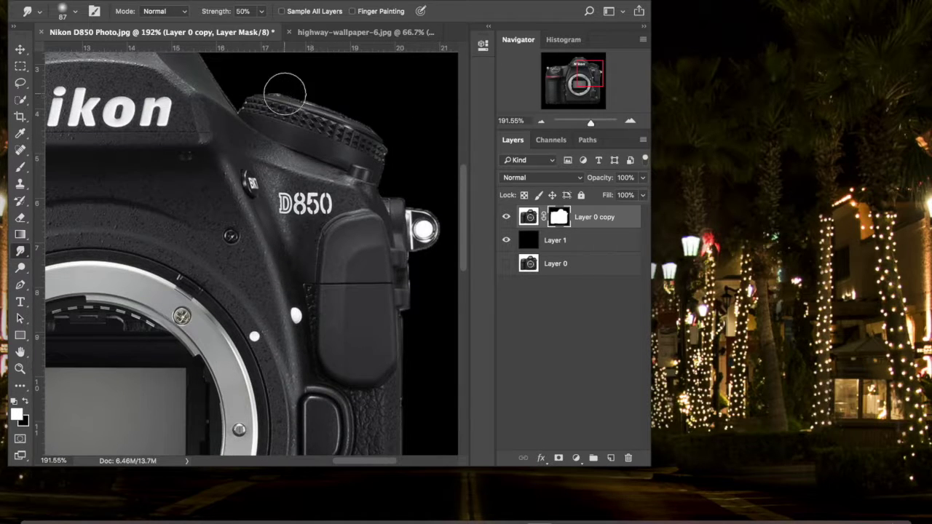
# Smudge the mask edge over the viewfinder hump above the Nikon logo and along the left shoulder.
pyautogui.hscroll(-4, 240, 106)
pyautogui.scroll(2, 240, 106)
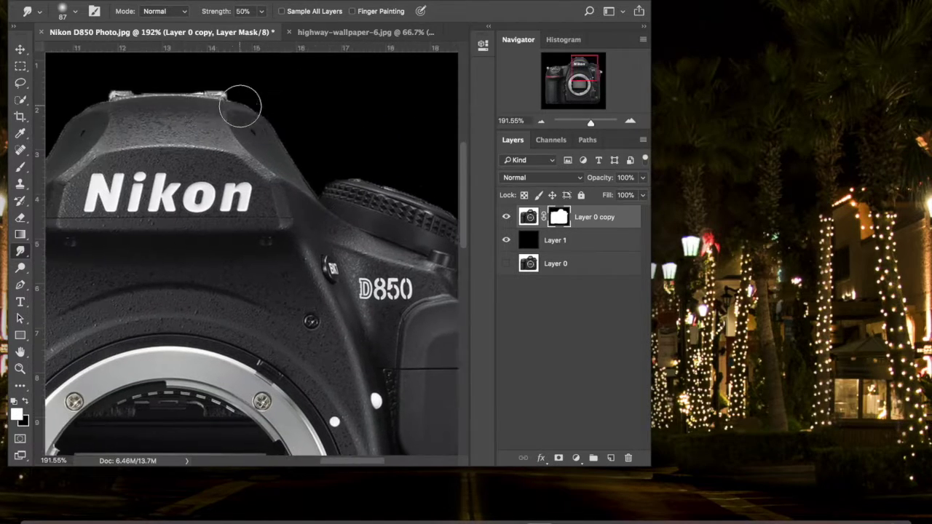
pyautogui.moveTo(183, 102); pyautogui.dragTo(158, 118)
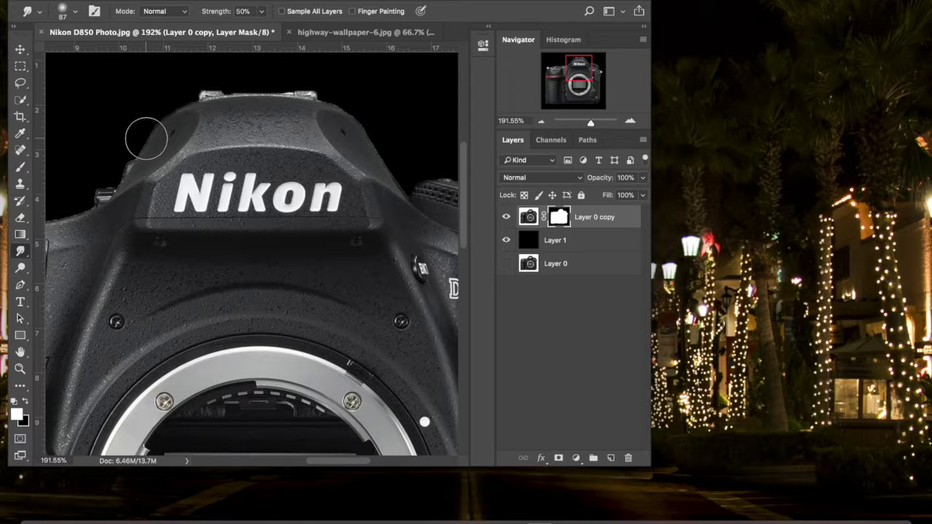
pyautogui.hscroll(-4, 232, 182)
pyautogui.scroll(-1, 232, 182)
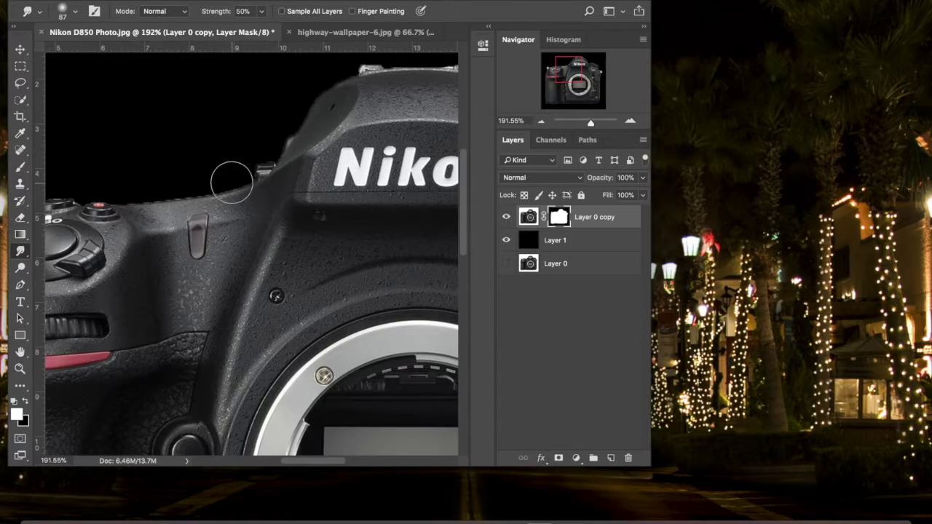
pyautogui.moveTo(198, 190); pyautogui.dragTo(174, 196)
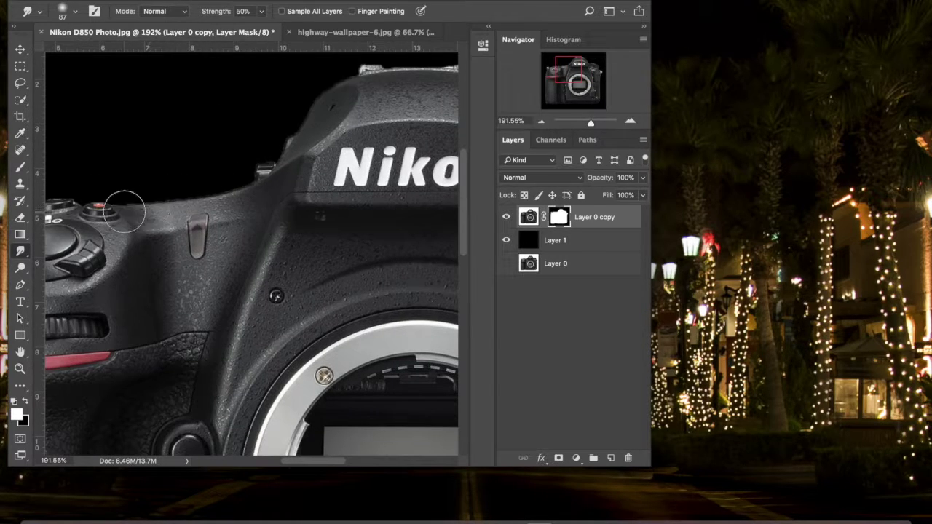
# Smudge the mask edge around the shutter button area and down the grip's outer side past the red accent.
pyautogui.hscroll(-4, 97, 209)
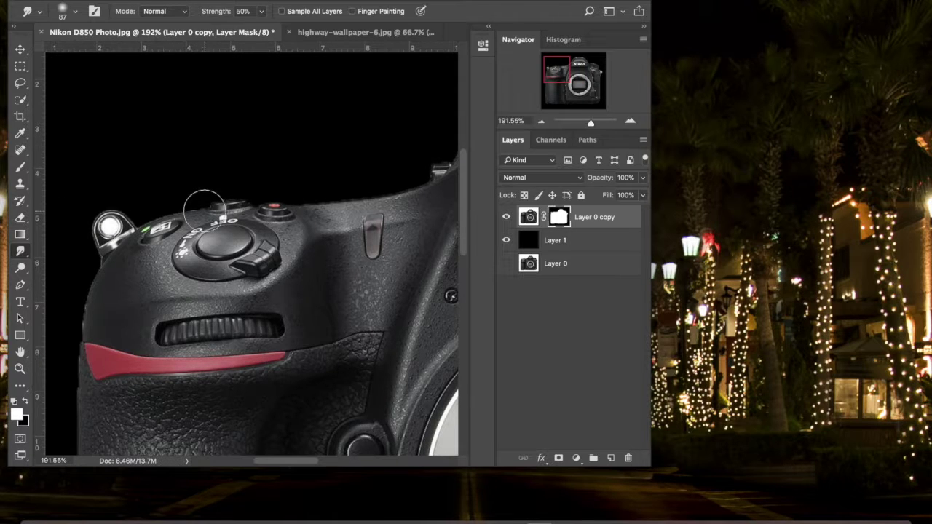
pyautogui.moveTo(90, 272); pyautogui.dragTo(74, 380)
pyautogui.scroll(-10, 77, 397)
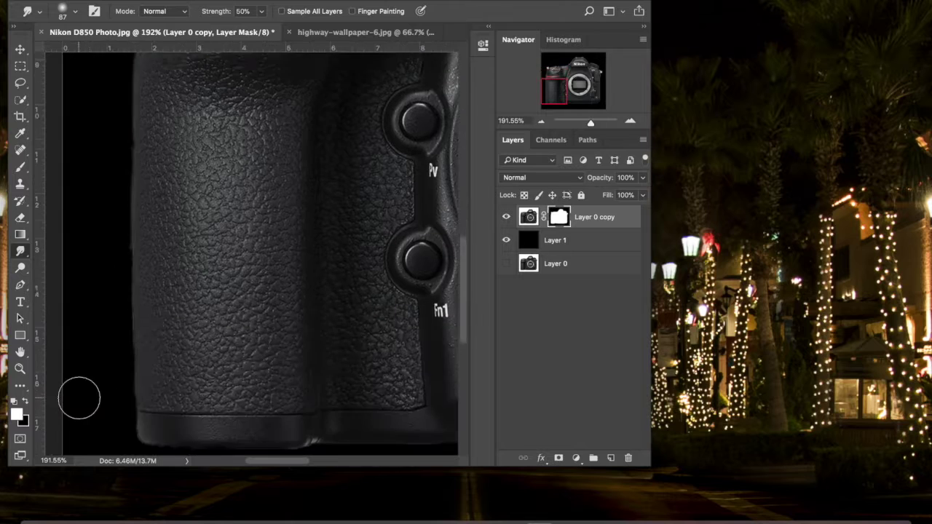
# Outline the background strip beside the grip's straight left edge with the Polygonal Lasso tool.
pyautogui.click(21, 84)
pyautogui.scroll(-3, 70, 243)
pyautogui.scroll(1, 138, 367)
pyautogui.scroll(-1, 138, 368)
pyautogui.rightClick(22, 84)
pyautogui.click(59, 96)
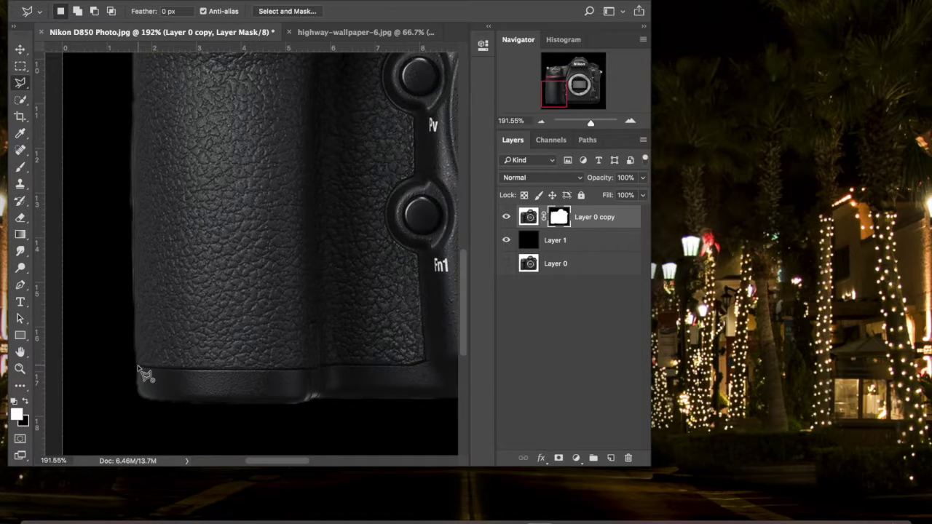
pyautogui.click(138, 370)
pyautogui.scroll(9, 143, 306)
pyautogui.click(99, 312)
pyautogui.scroll(-7, 100, 313)
pyautogui.click(104, 386)
pyautogui.click(137, 411)
# Make black the foreground colour and set the Brush tool to a 51 px soft tip.
pyautogui.click(26, 402)
pyautogui.click(18, 415)
pyautogui.press('Escape')
pyautogui.press('b')
pyautogui.click(74, 12)
pyautogui.click(102, 52)
pyautogui.press('Return')
# Paint black on the mask inside the selection beside the grip, and clear the selection.
pyautogui.moveTo(128, 397)
pyautogui.mouseDown()
pyautogui.moveTo(137, 267)
pyautogui.moveTo(134, 84)
pyautogui.mouseUp()
pyautogui.scroll(2, 133, 84)
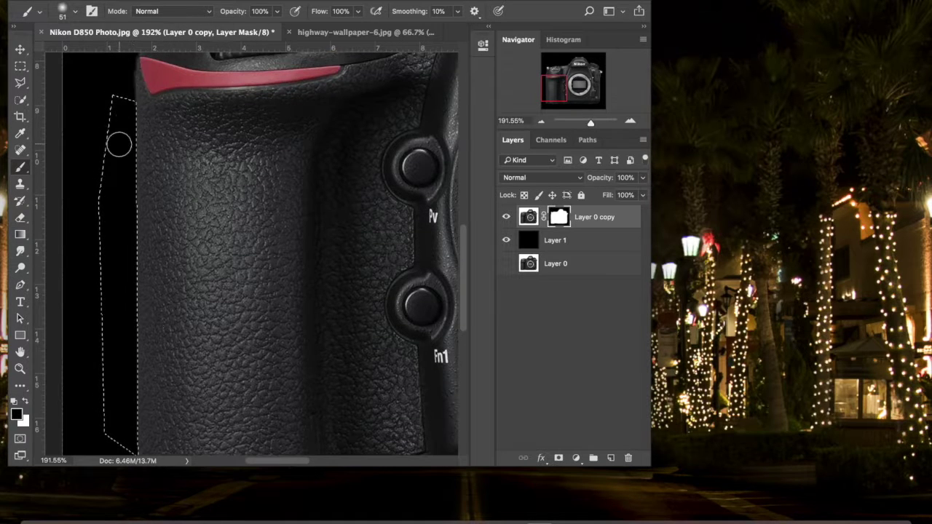
pyautogui.click(281, 1)
pyautogui.click(295, 4)
# Outline the background strip beside the camera's straight right edge with the Polygonal Lasso tool.
pyautogui.hscroll(8, 248, 194)
pyautogui.hscroll(10, 247, 193)
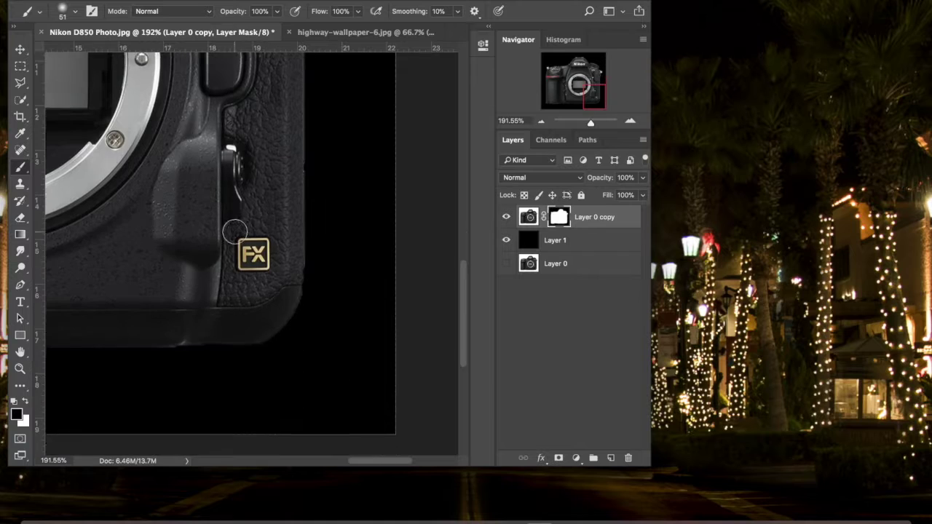
pyautogui.scroll(-3, 235, 237)
pyautogui.scroll(4, 235, 225)
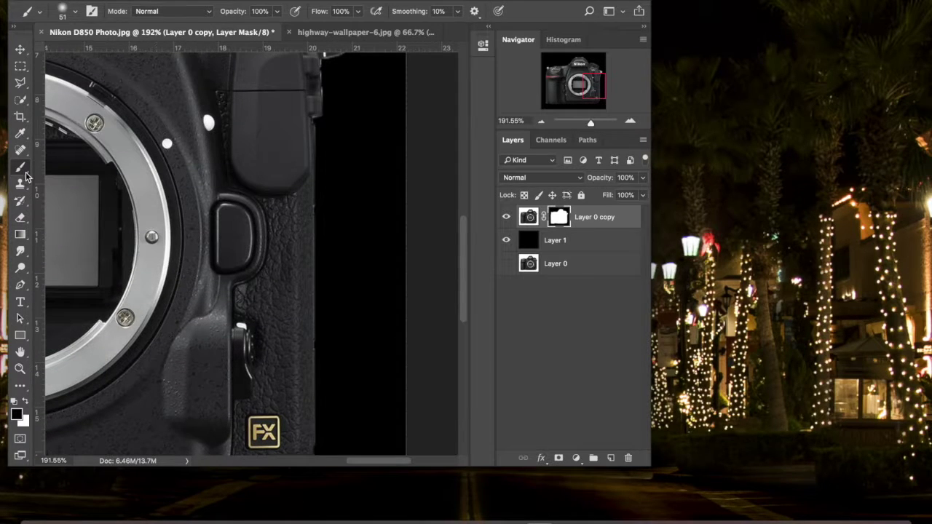
pyautogui.press('l')
pyautogui.scroll(-3, 318, 172)
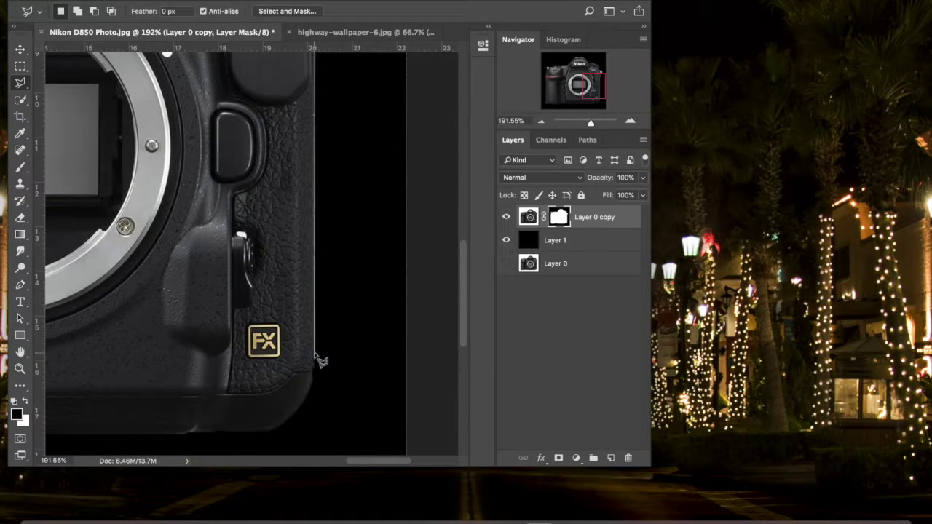
pyautogui.click(355, 367)
pyautogui.click(349, 119)
pyautogui.scroll(2, 350, 119)
pyautogui.click(328, 94)
pyautogui.click(314, 96)
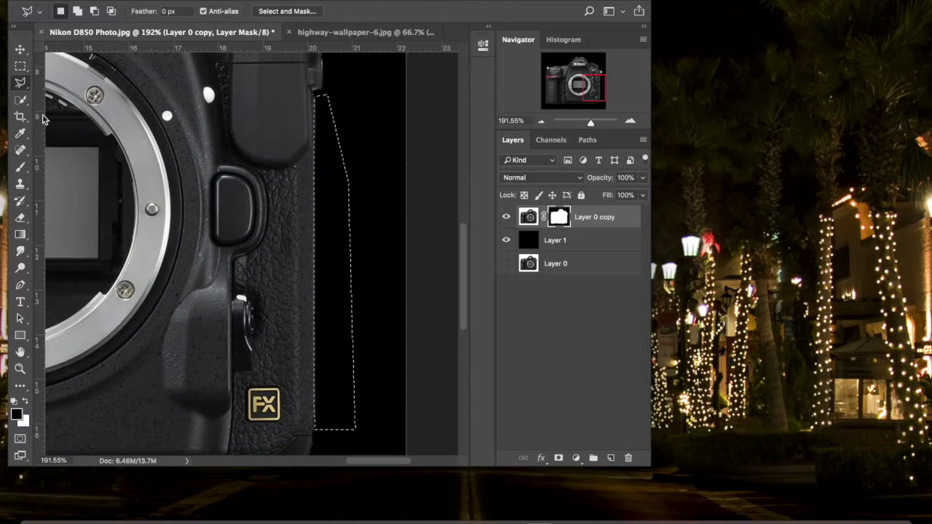
# Brush black onto the mask inside the selection along the camera's right edge, and deselect.
pyautogui.click(18, 166)
pyautogui.click(290, 4)
pyautogui.click(289, 5)
# Touch up the mask edge around the viewfinder hump with the Smudge tool and review the whole camera.
pyautogui.moveTo(590, 122); pyautogui.dragTo(590, 123)
pyautogui.scroll(5, 312, 112)
pyautogui.hscroll(-2, 312, 113)
pyautogui.hscroll(3, 311, 113)
pyautogui.hscroll(3, 312, 113)
pyautogui.click(20, 251)
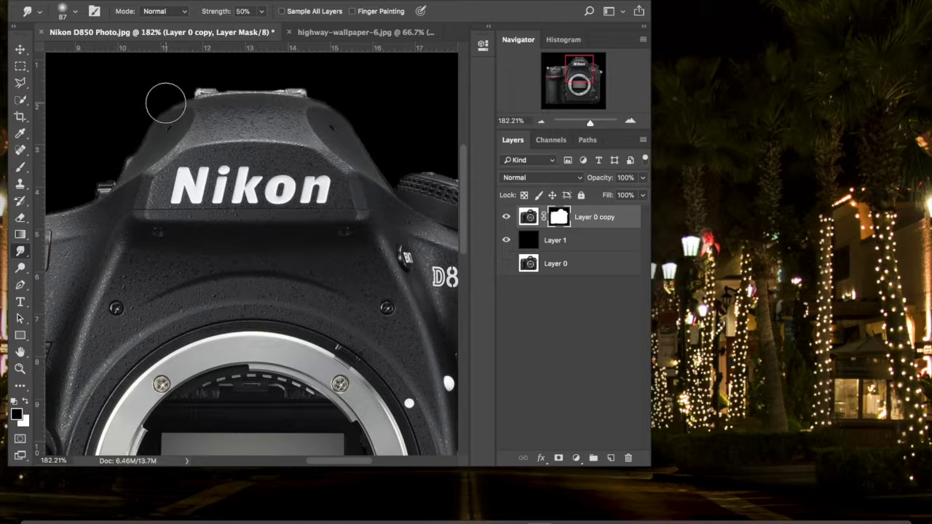
pyautogui.moveTo(589, 123); pyautogui.dragTo(585, 126)
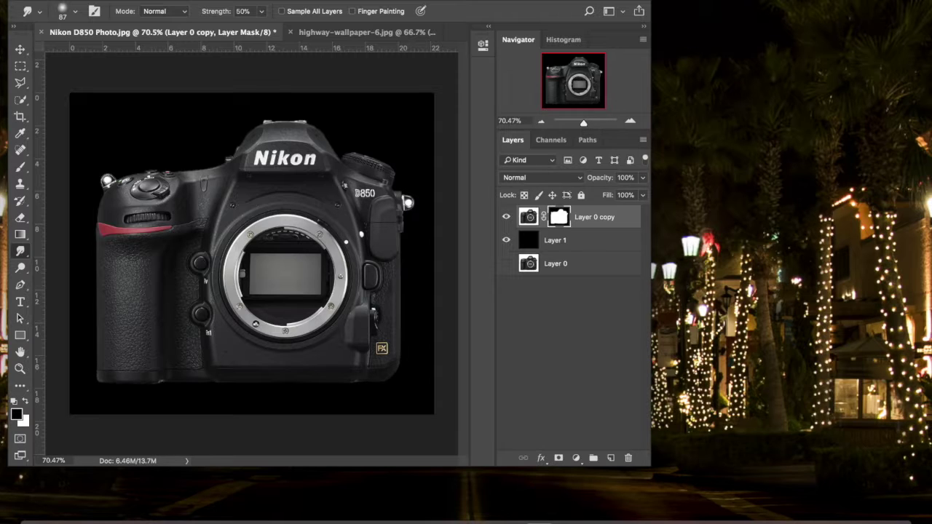
# Try to mask out the white hole in the left strap lug with a soft 44 px black brush.
pyautogui.rightClick(702, 513)
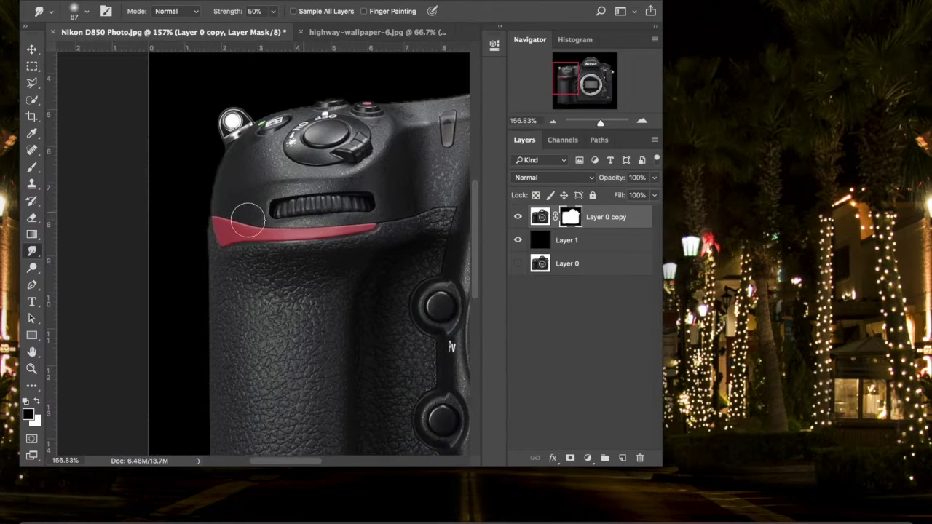
pyautogui.click(32, 168)
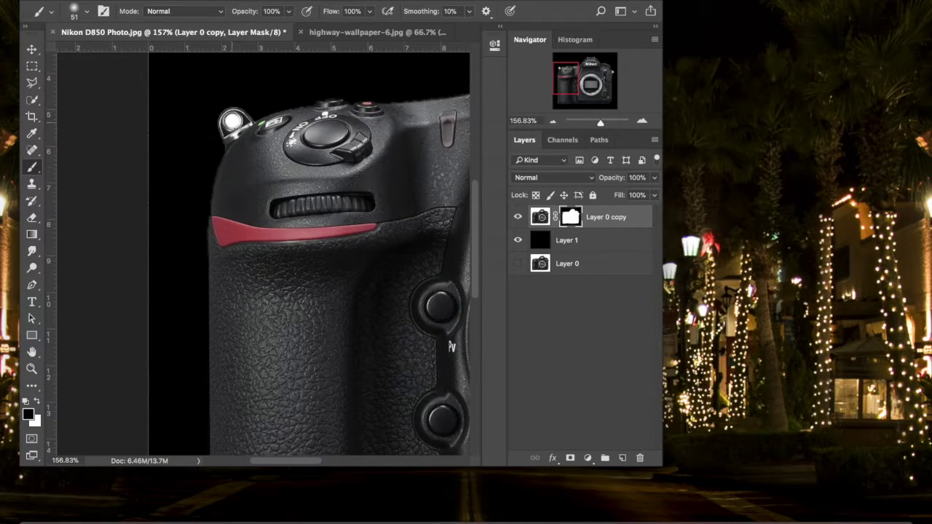
pyautogui.click(87, 15)
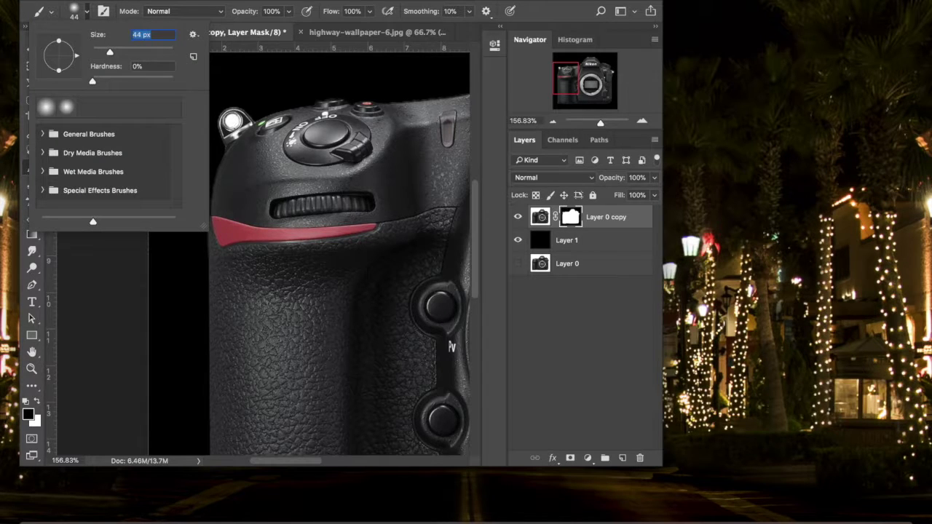
pyautogui.click(230, 5)
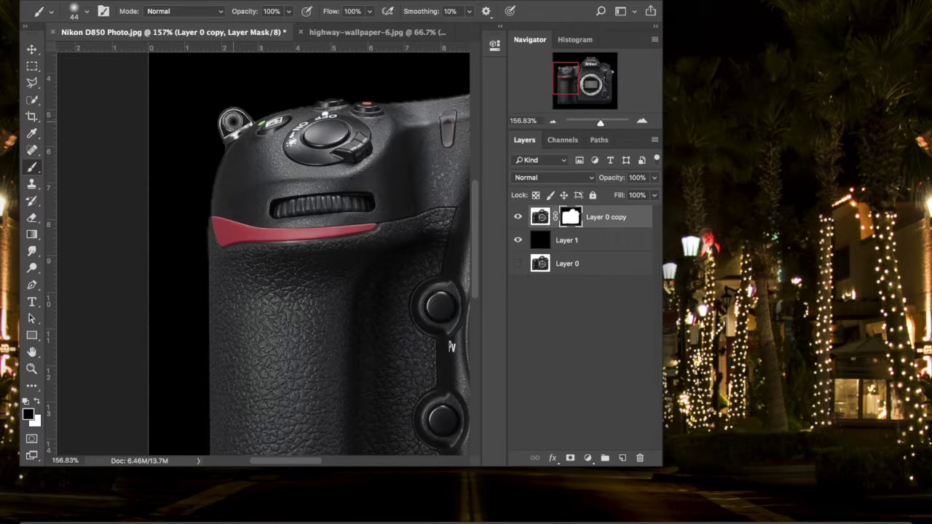
# Switch to a hard round brush, reduce it to 35 px and mask out the white hole in the left strap lug.
pyautogui.click(87, 14)
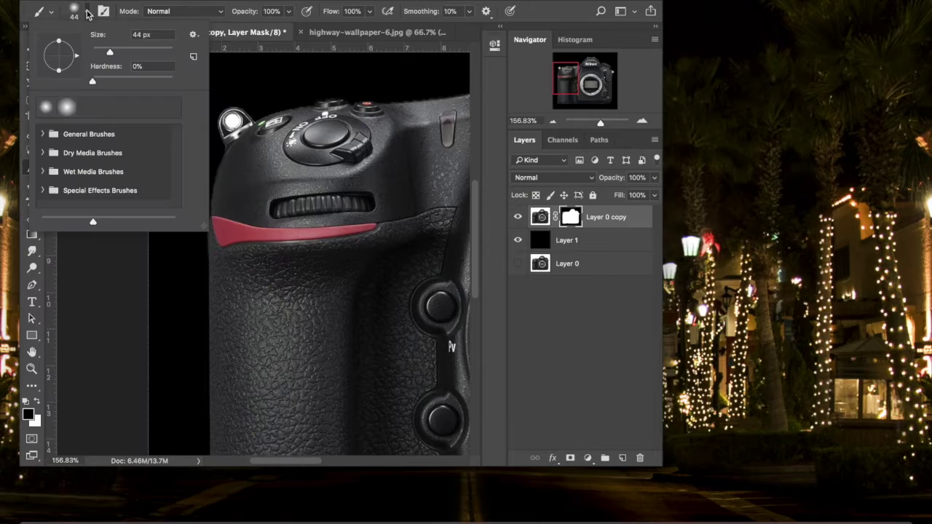
pyautogui.press('Return')
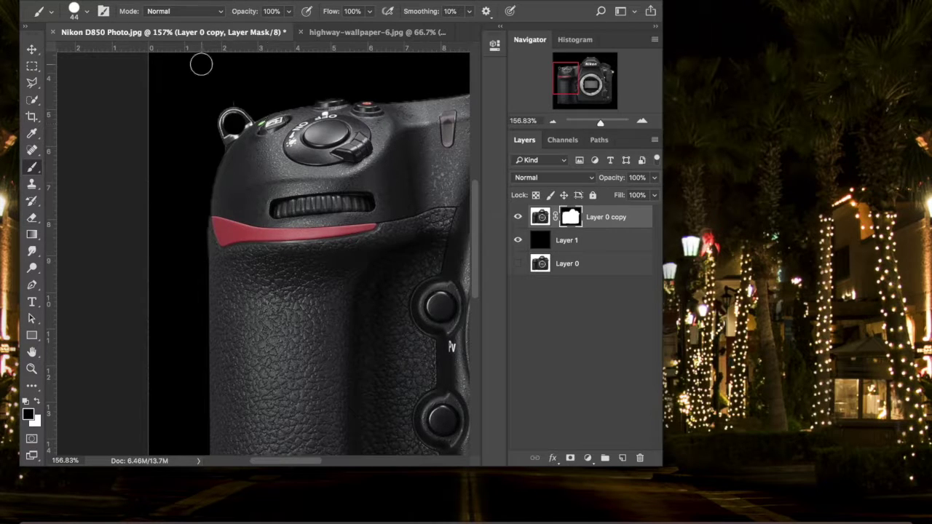
pyautogui.press('super+z')
pyautogui.click(87, 11)
pyautogui.moveTo(106, 47); pyautogui.dragTo(103, 47)
pyautogui.click(162, 2)
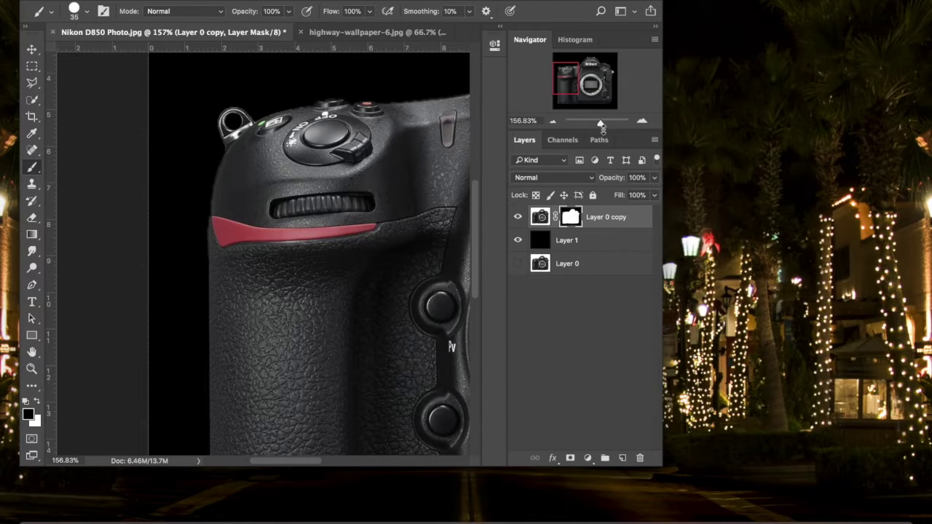
# Mask out the white hole in the right strap lug with the 35 px hard black brush.
pyautogui.moveTo(601, 124); pyautogui.dragTo(609, 124)
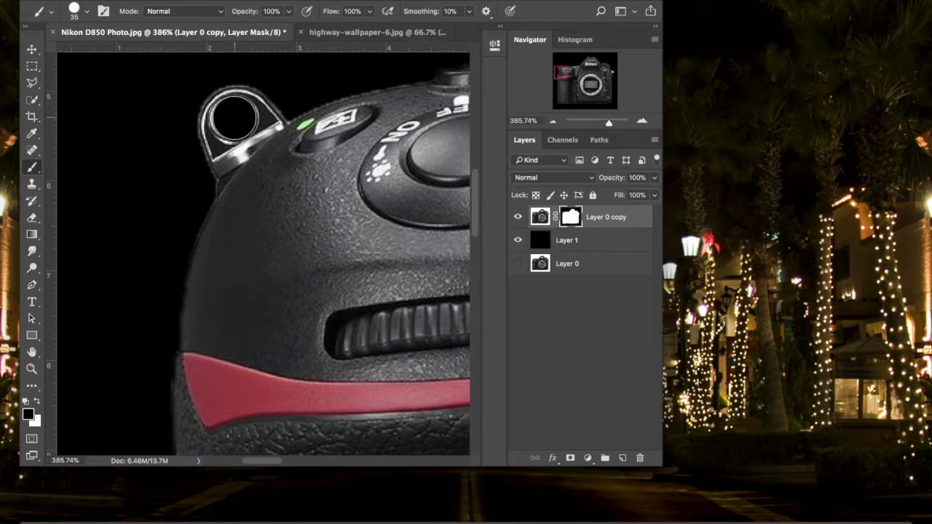
pyautogui.hscroll(20, 245, 120)
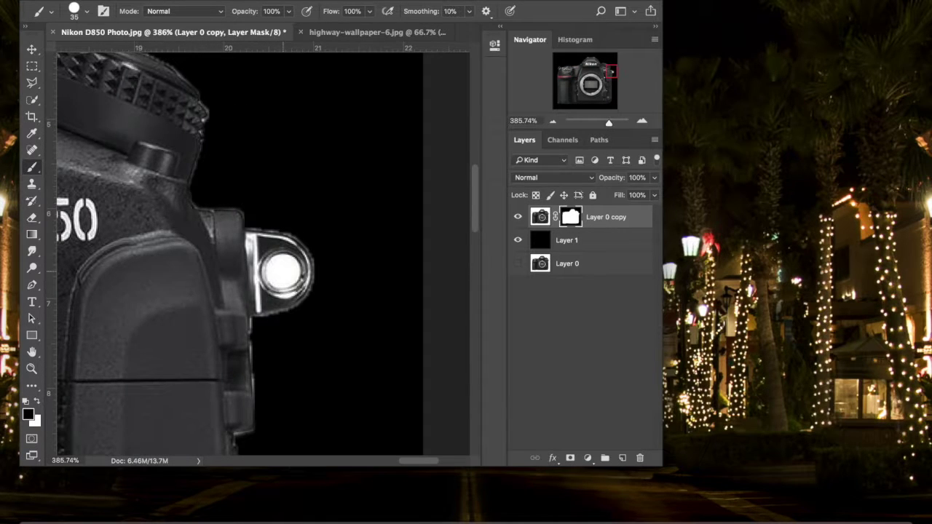
pyautogui.click(283, 272)
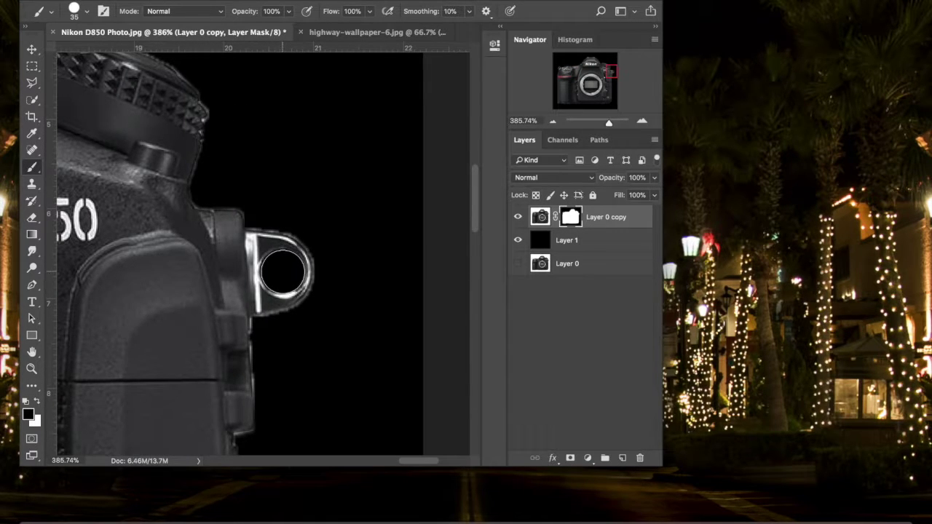
# Smooth the mask edge around the right strap lug and the adjoining top dial using the Smudge tool at 47 px and 50% strength.
pyautogui.click(32, 251)
pyautogui.click(86, 13)
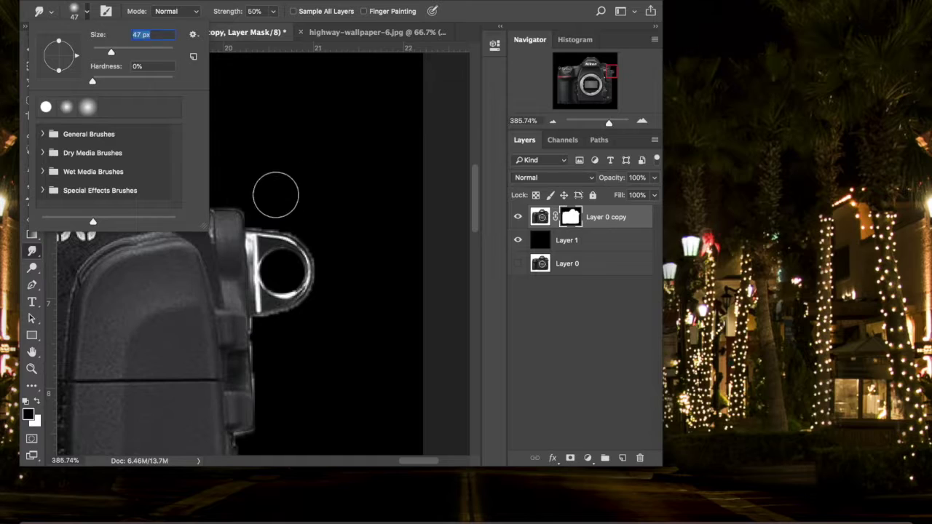
pyautogui.click(290, 189)
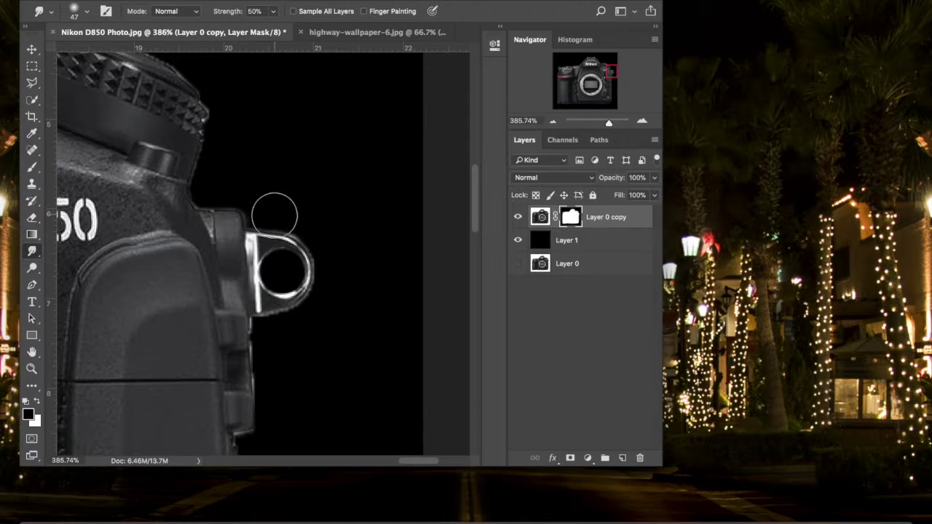
pyautogui.moveTo(293, 221)
pyautogui.mouseDown()
pyautogui.moveTo(312, 270)
pyautogui.moveTo(286, 275)
pyautogui.moveTo(300, 284)
pyautogui.moveTo(295, 313)
pyautogui.moveTo(275, 313)
pyautogui.moveTo(279, 247)
pyautogui.mouseUp()
pyautogui.moveTo(249, 209)
pyautogui.mouseDown()
pyautogui.moveTo(208, 199)
pyautogui.moveTo(210, 126)
pyautogui.mouseUp()
pyautogui.scroll(5, 214, 100)
pyautogui.hscroll(-6, 214, 100)
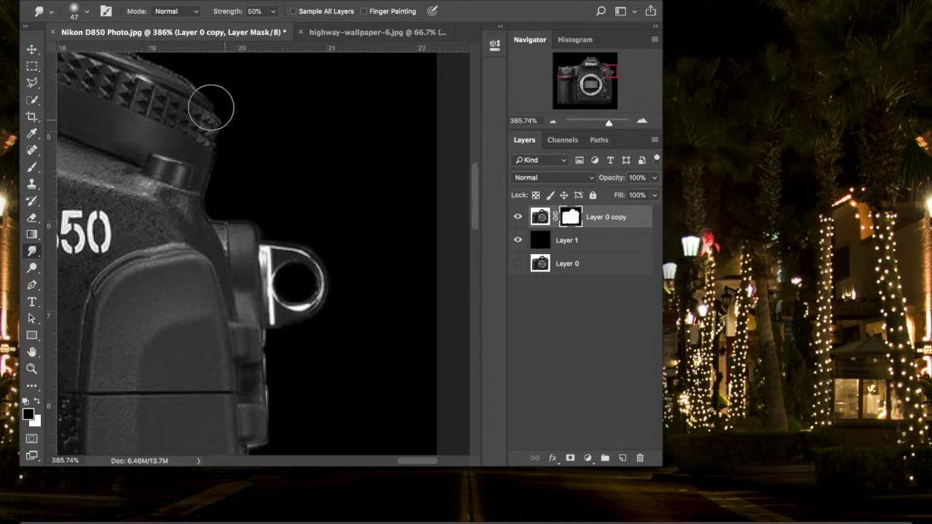
pyautogui.moveTo(343, 180)
pyautogui.mouseDown()
pyautogui.moveTo(312, 162)
pyautogui.moveTo(158, 128)
pyautogui.mouseUp()
# Smudge the mask edge from the ridged top dial up the right slope of the viewfinder hump.
pyautogui.hscroll(-6, 166, 127)
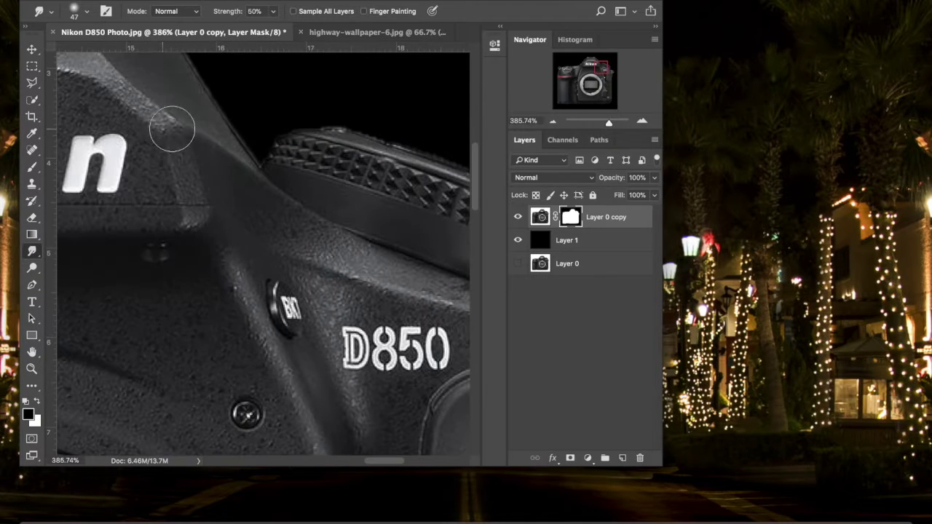
pyautogui.scroll(2, 264, 140)
pyautogui.hscroll(-2, 264, 141)
pyautogui.moveTo(289, 212)
pyautogui.mouseDown()
pyautogui.moveTo(268, 158)
pyautogui.moveTo(218, 88)
pyautogui.moveTo(285, 92)
pyautogui.moveTo(268, 101)
pyautogui.moveTo(345, 136)
pyautogui.mouseUp()
pyautogui.scroll(3, 219, 90)
pyautogui.hscroll(-5, 218, 90)
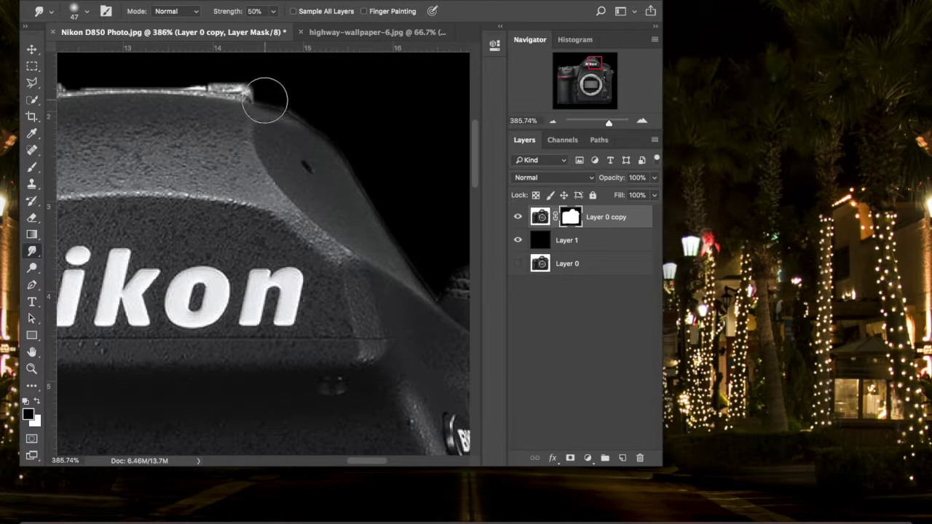
# Continue past the hump's left slope and smooth the mask edge along the camera's left shoulder toward the red record button.
pyautogui.hscroll(-8, 295, 104)
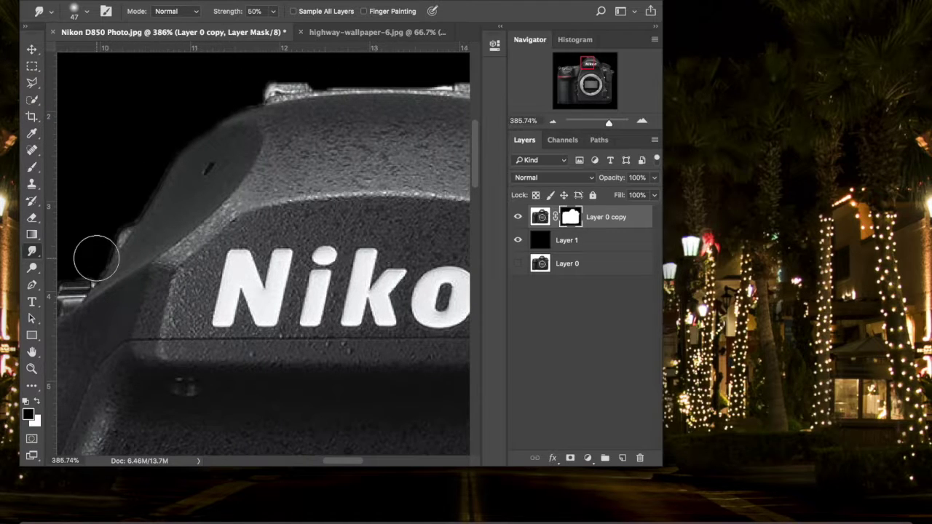
pyautogui.hscroll(-5, 96, 258)
pyautogui.scroll(-3, 124, 277)
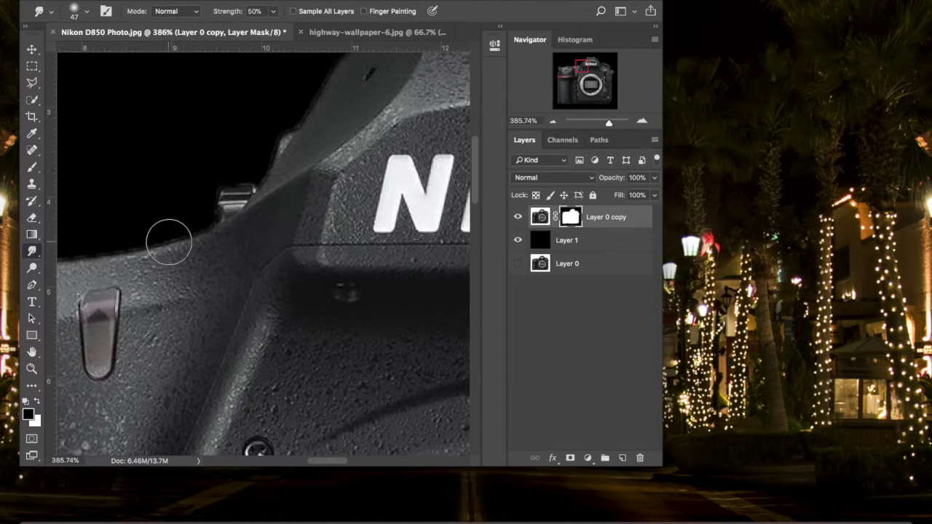
pyautogui.hscroll(-5, 169, 242)
pyautogui.scroll(-1, 169, 242)
pyautogui.moveTo(223, 226); pyautogui.dragTo(126, 235)
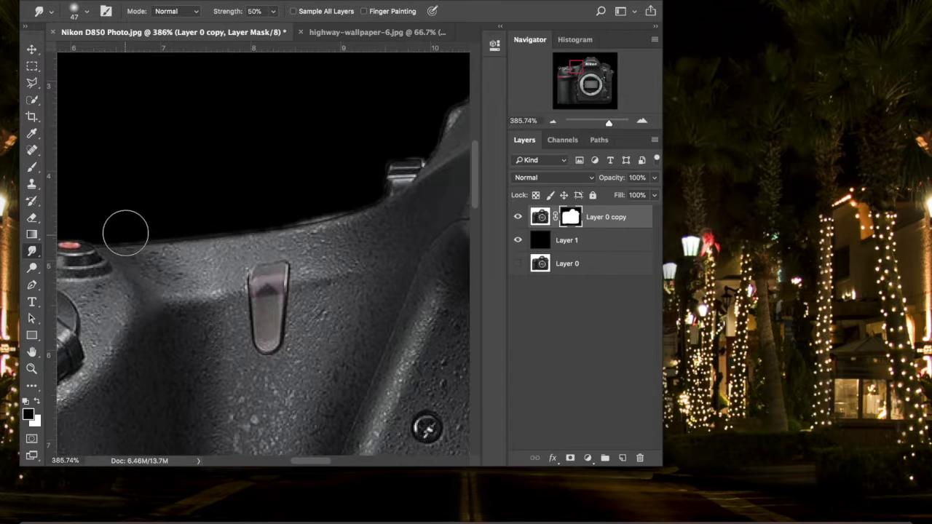
# Smudge the mask edge over the shutter-button area, around the left strap lug and onto the top of the grip.
pyautogui.hscroll(-3, 125, 236)
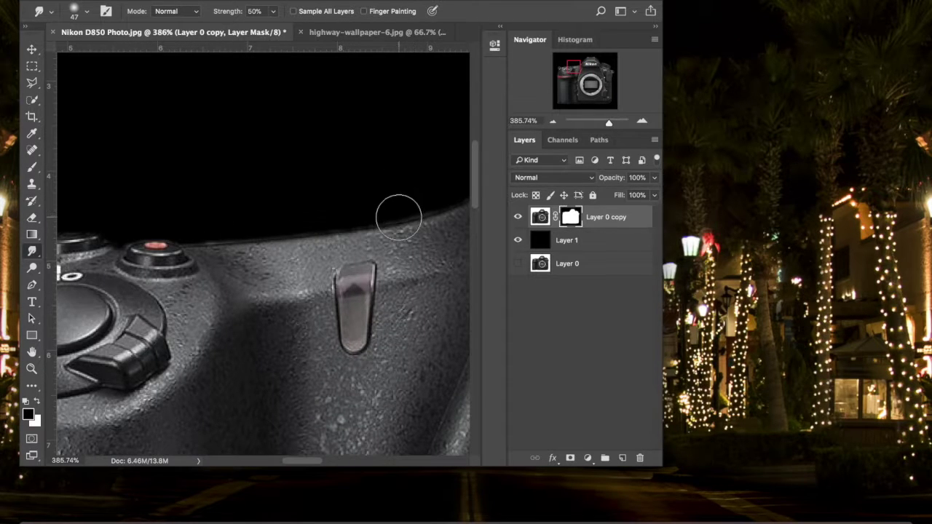
pyautogui.hscroll(-9, 208, 233)
pyautogui.scroll(-1, 209, 233)
pyautogui.moveTo(274, 213)
pyautogui.mouseDown()
pyautogui.moveTo(207, 231)
pyautogui.moveTo(229, 235)
pyautogui.moveTo(194, 251)
pyautogui.moveTo(187, 236)
pyautogui.moveTo(129, 208)
pyautogui.moveTo(101, 223)
pyautogui.moveTo(87, 259)
pyautogui.moveTo(92, 241)
pyautogui.moveTo(96, 270)
pyautogui.moveTo(96, 243)
pyautogui.moveTo(114, 225)
pyautogui.moveTo(94, 281)
pyautogui.moveTo(100, 312)
pyautogui.mouseUp()
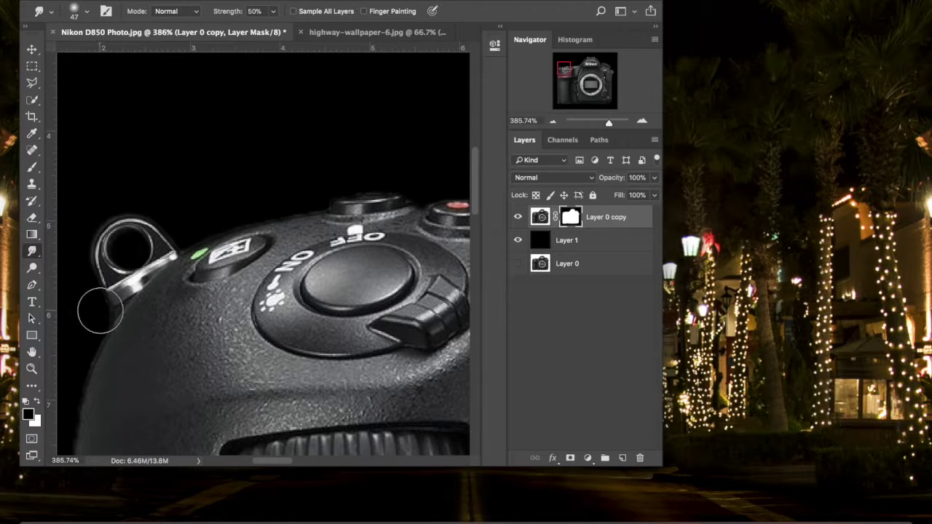
pyautogui.moveTo(90, 347)
pyautogui.mouseDown()
pyautogui.moveTo(192, 148)
pyautogui.moveTo(207, 153)
pyautogui.moveTo(205, 163)
pyautogui.moveTo(215, 153)
pyautogui.moveTo(205, 187)
pyautogui.moveTo(208, 155)
pyautogui.mouseUp()
# Smooth the mask edge down the grip's outer side and along the camera's base.
pyautogui.scroll(1, 212, 148)
pyautogui.scroll(-12, 209, 150)
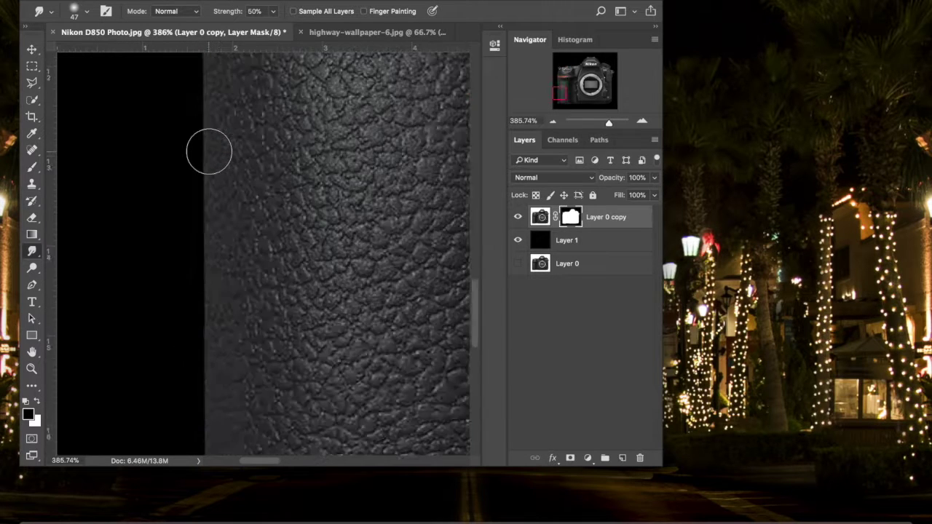
pyautogui.moveTo(176, 246)
pyautogui.mouseDown()
pyautogui.moveTo(222, 284)
pyautogui.moveTo(354, 283)
pyautogui.mouseUp()
pyautogui.hscroll(5, 221, 281)
pyautogui.hscroll(15, 354, 283)
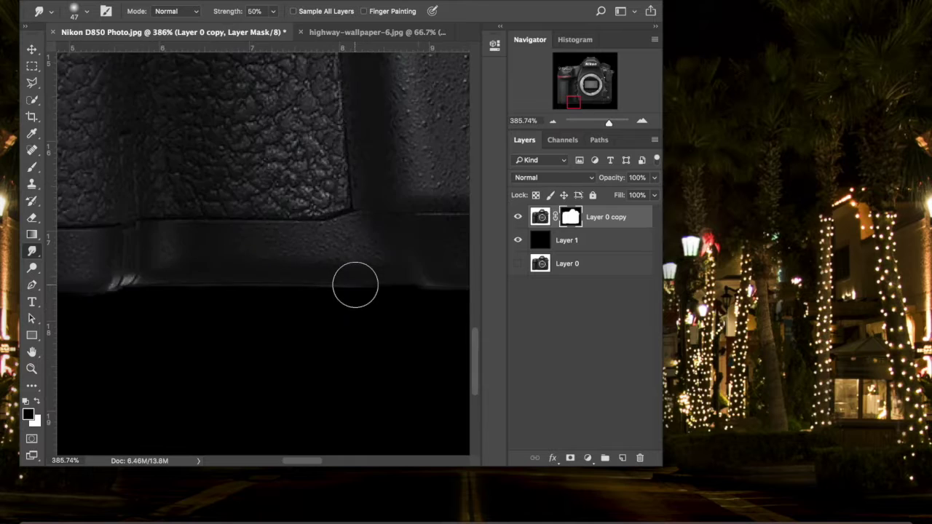
pyautogui.hscroll(9, 216, 313)
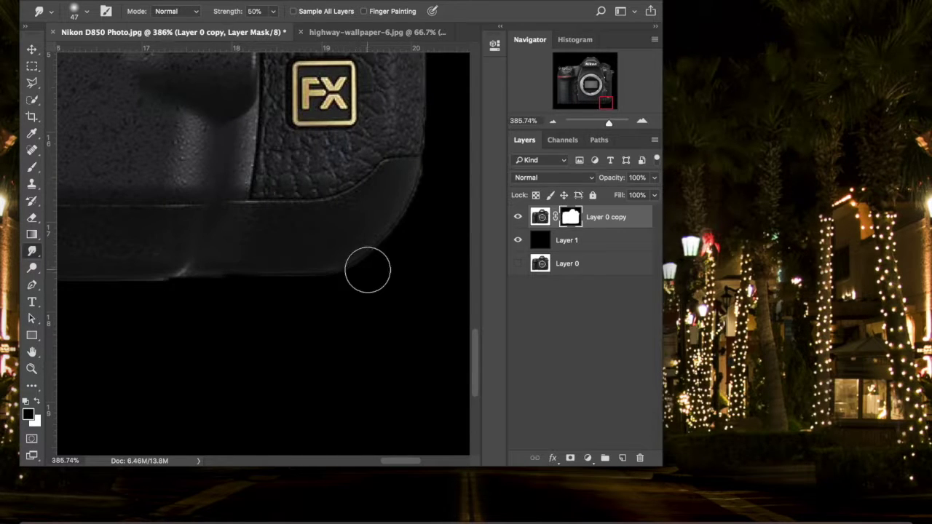
# Smudge the mask edge around the rounded lower corner beside the FX badge, then check the right side and the whole camera.
pyautogui.moveTo(380, 252); pyautogui.dragTo(418, 172)
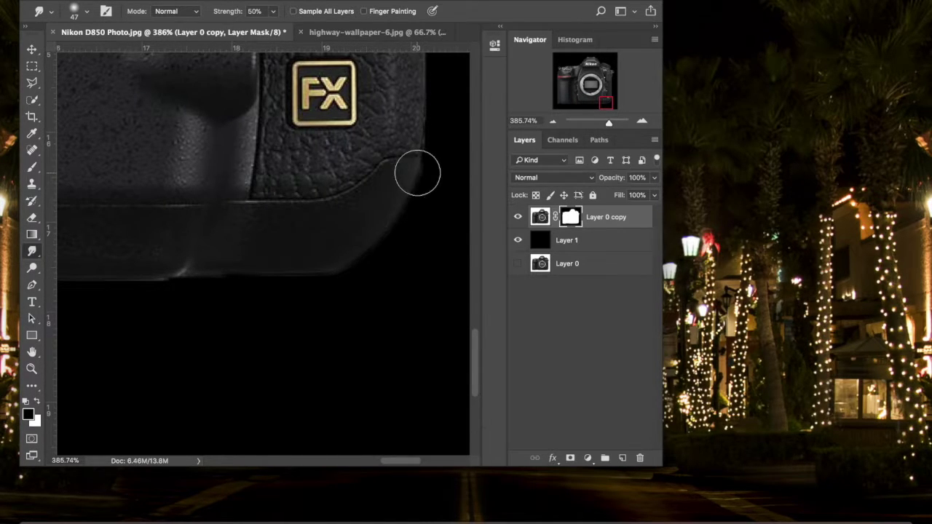
pyautogui.scroll(10, 417, 172)
pyautogui.scroll(5, 417, 172)
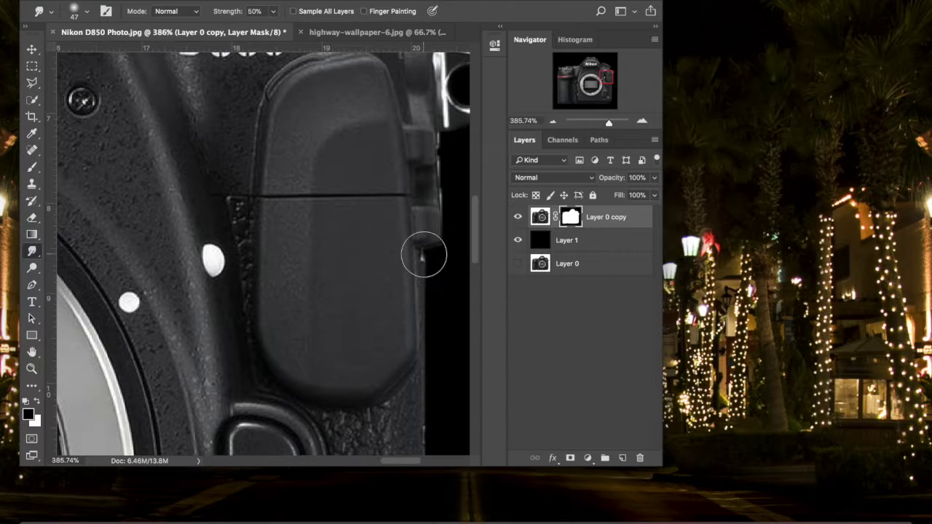
pyautogui.scroll(10, 424, 254)
pyautogui.hscroll(-10, 423, 254)
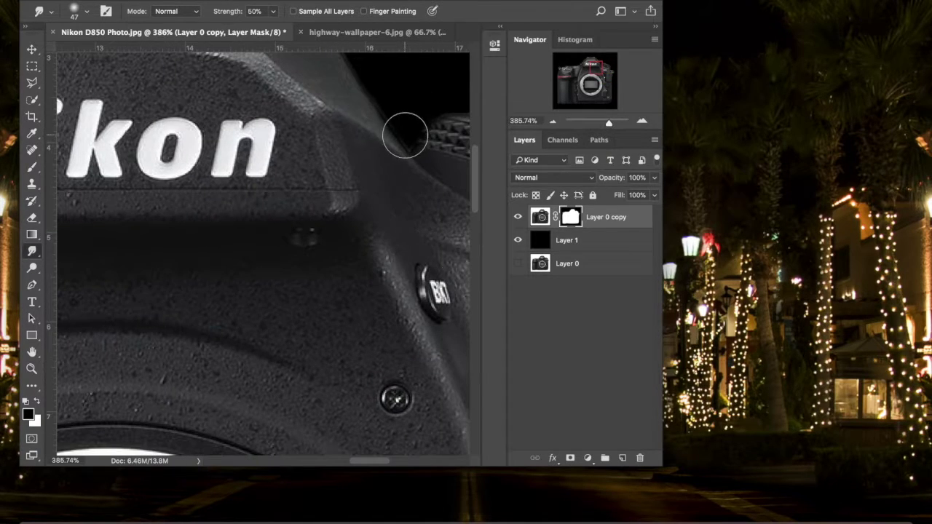
pyautogui.moveTo(609, 123); pyautogui.dragTo(593, 124)
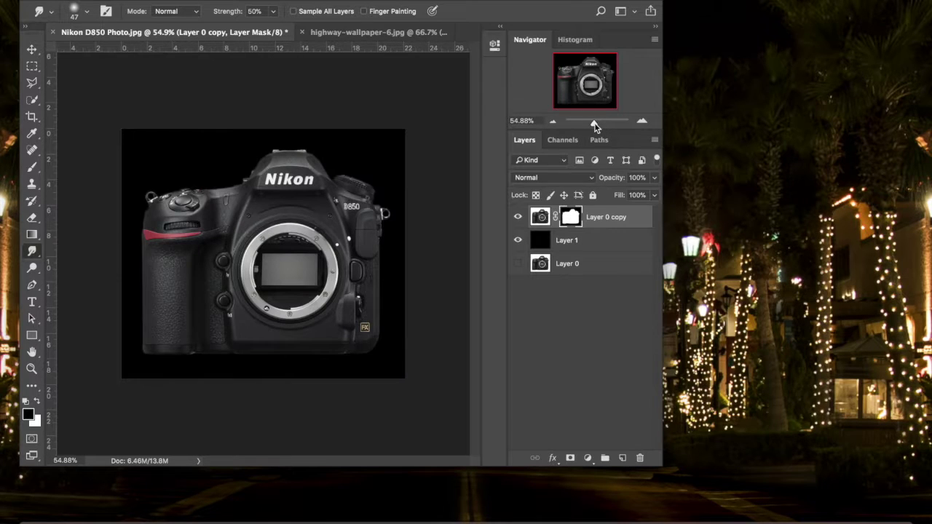
# Select Layer 1 and extend the canvas downward to a height of 24 inches, keeping the content anchored at the top center.
pyautogui.click(569, 242)
pyautogui.click(145, 1)
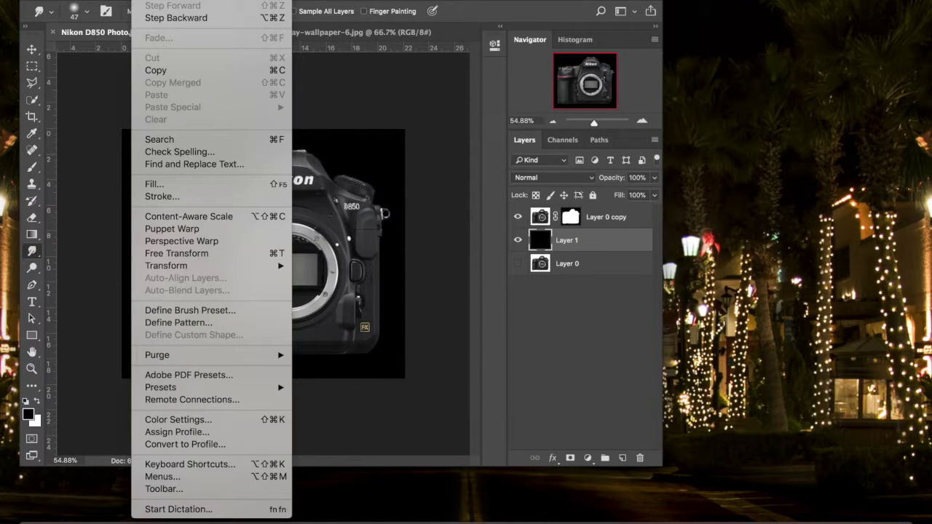
pyautogui.moveTo(173, 0)
pyautogui.click(182, 90)
pyautogui.press('Tab')
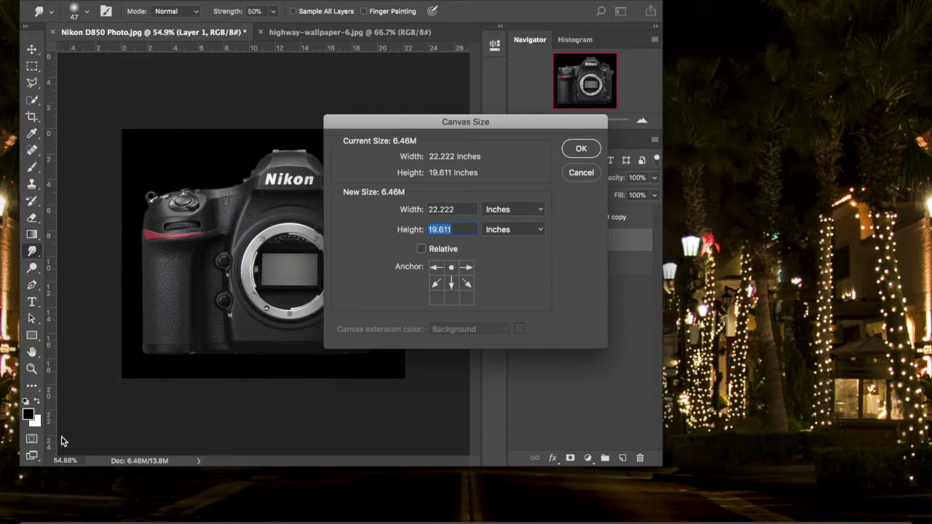
pyautogui.write('24')
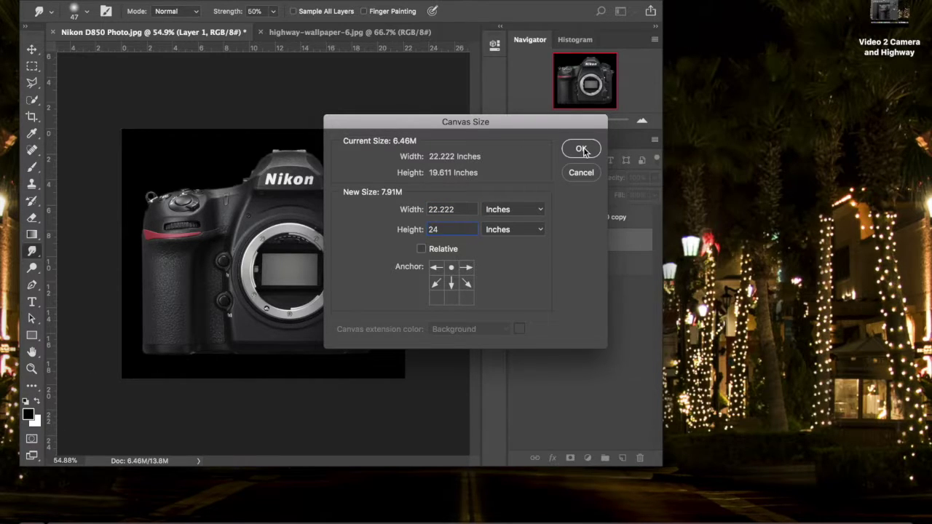
pyautogui.click(583, 150)
# Fill Layer 1 with black in Normal mode at 100% opacity to cover the added canvas area.
pyautogui.click(134, 1)
pyautogui.click(155, 189)
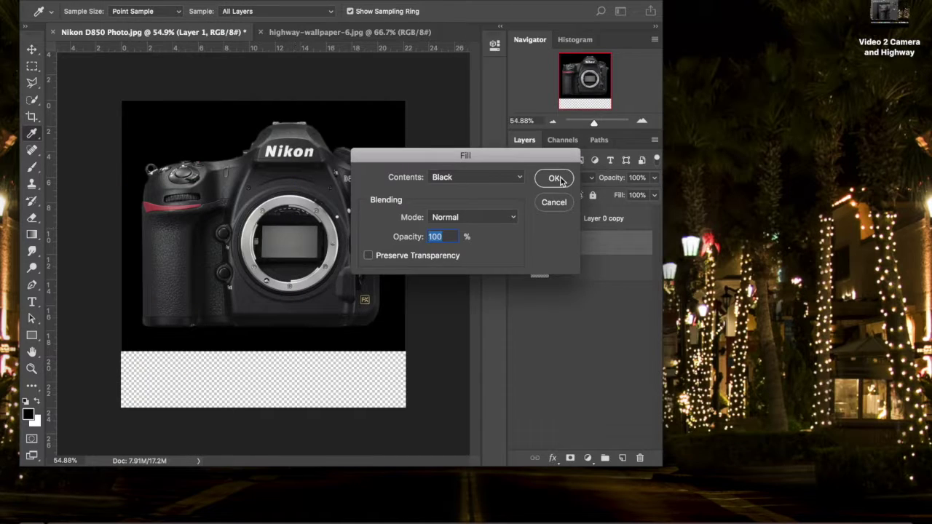
pyautogui.click(556, 178)
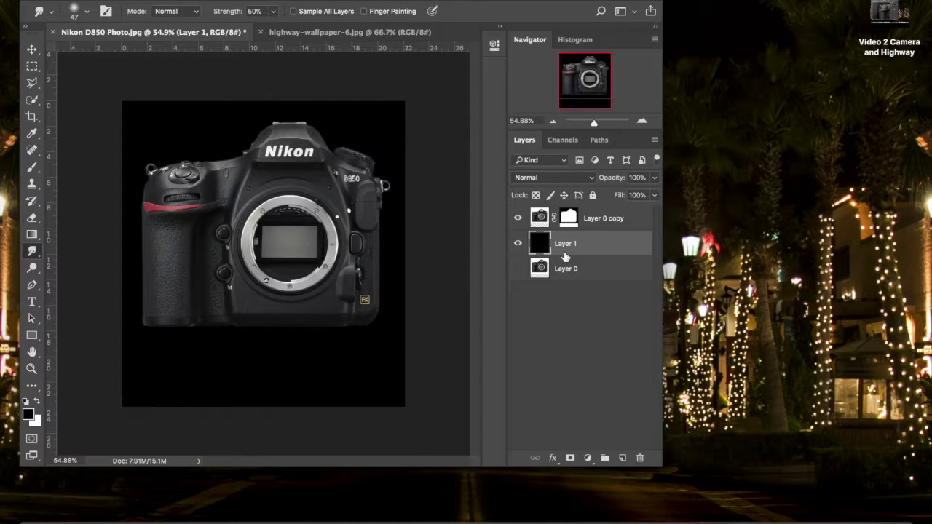
# Bring the highway wallpaper into the camera document as a layer and place the masked camera layer directly beneath it.
pyautogui.moveTo(319, 32); pyautogui.dragTo(478, 183)
pyautogui.click(31, 50)
pyautogui.moveTo(449, 241); pyautogui.dragTo(309, 230)
pyautogui.moveTo(359, 341); pyautogui.dragTo(217, 277)
pyautogui.moveTo(618, 218); pyautogui.dragTo(618, 260)
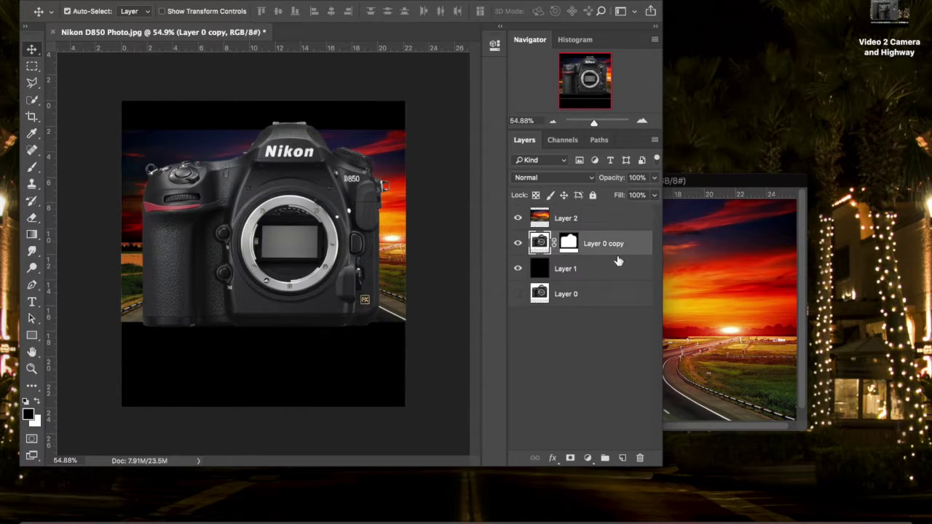
# Lower the highway layer's opacity to 58% and position the road over the camera's lens mount.
pyautogui.click(627, 211)
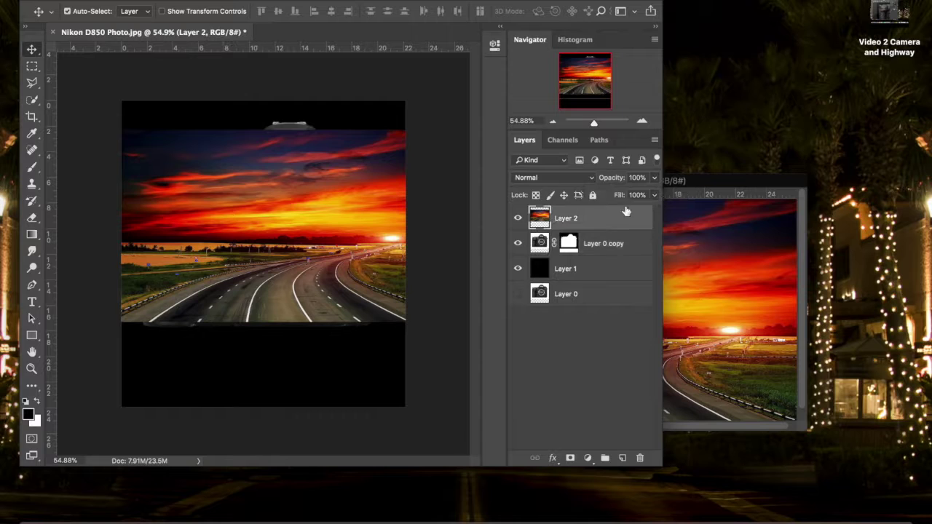
pyautogui.moveTo(639, 198); pyautogui.dragTo(631, 194)
pyautogui.moveTo(295, 299); pyautogui.dragTo(213, 315)
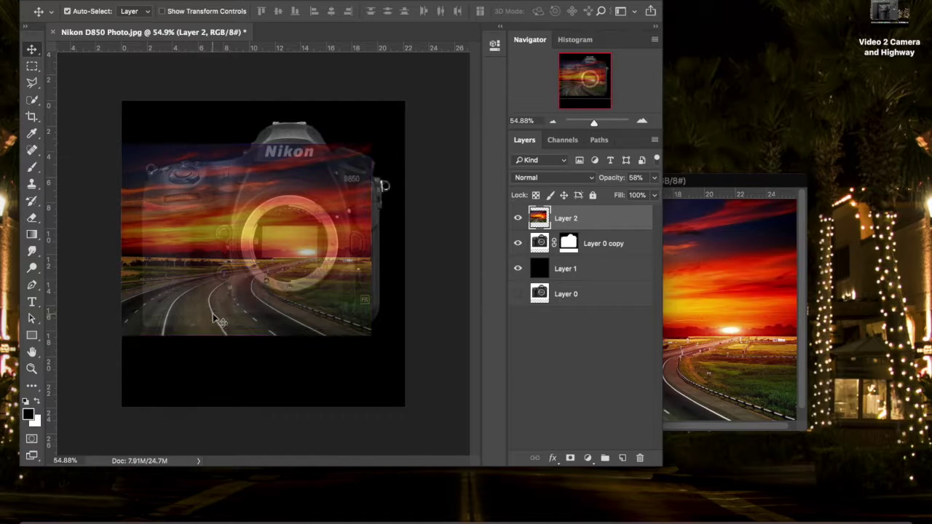
pyautogui.moveTo(256, 306); pyautogui.dragTo(288, 304)
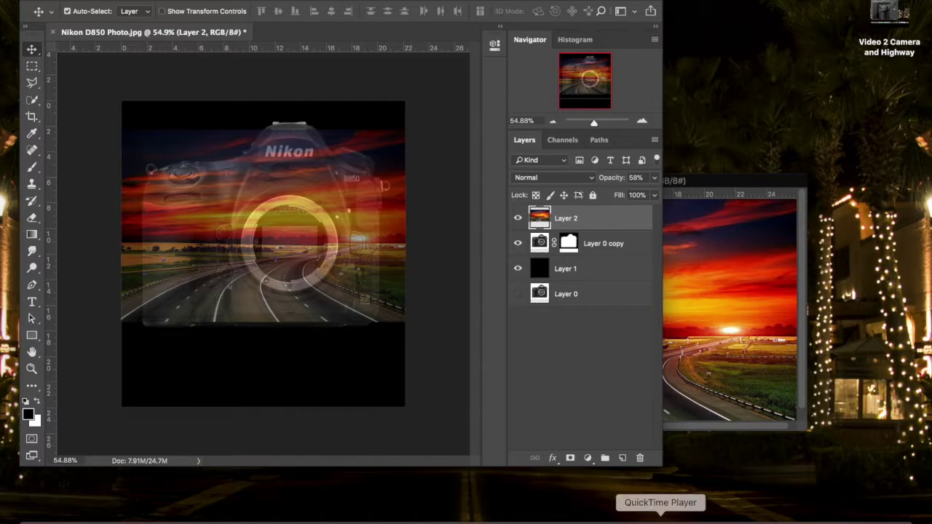
pyautogui.rightClick(660, 519)
pyautogui.click(697, 386)
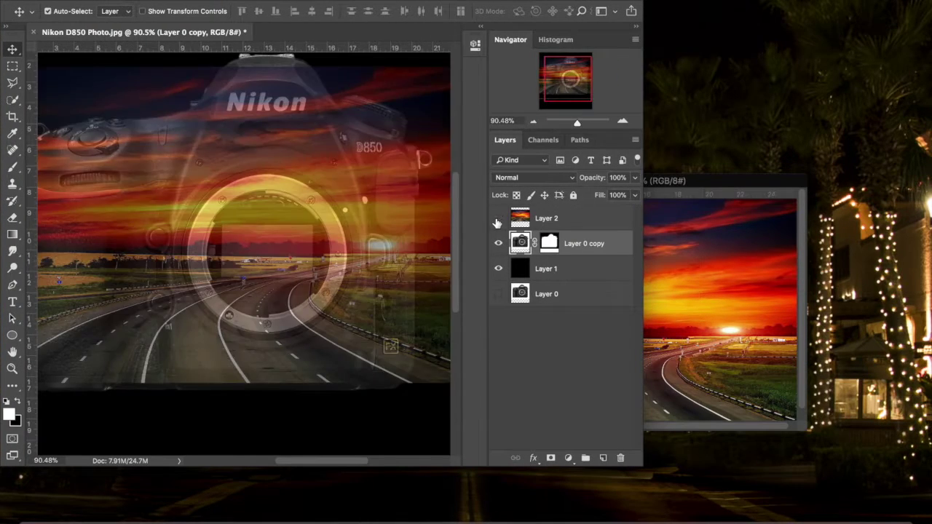
# Hide the highway layer and draw a white circle about 427 px wide over the lens mount opening with the Ellipse tool.
pyautogui.click(498, 219)
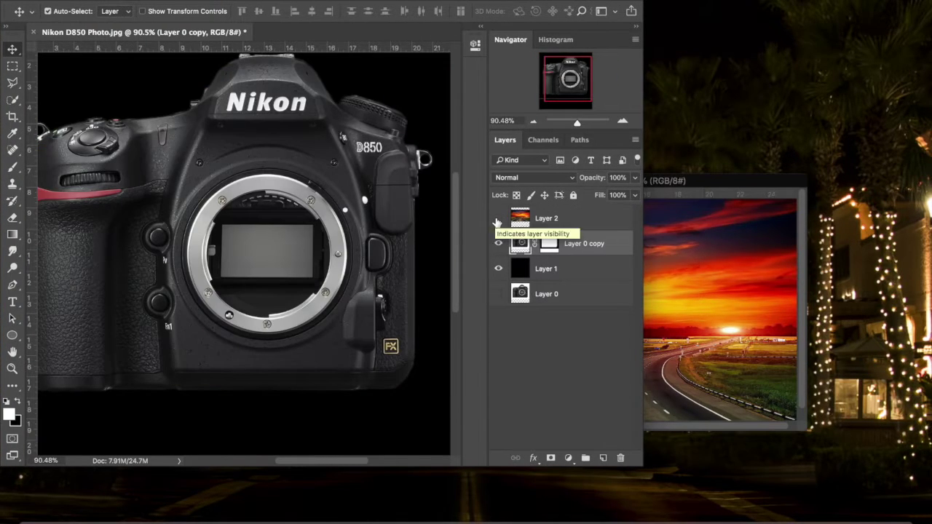
pyautogui.click(12, 335)
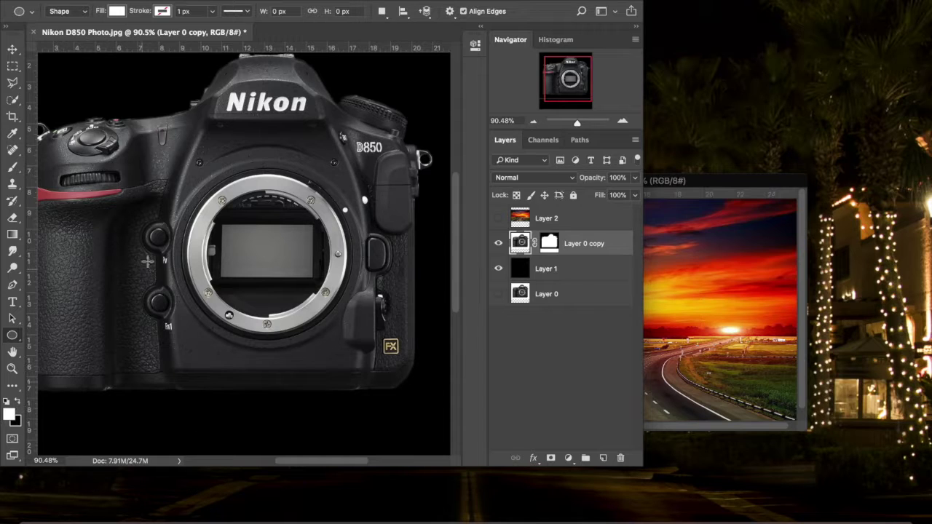
pyautogui.moveTo(209, 195); pyautogui.dragTo(362, 318)
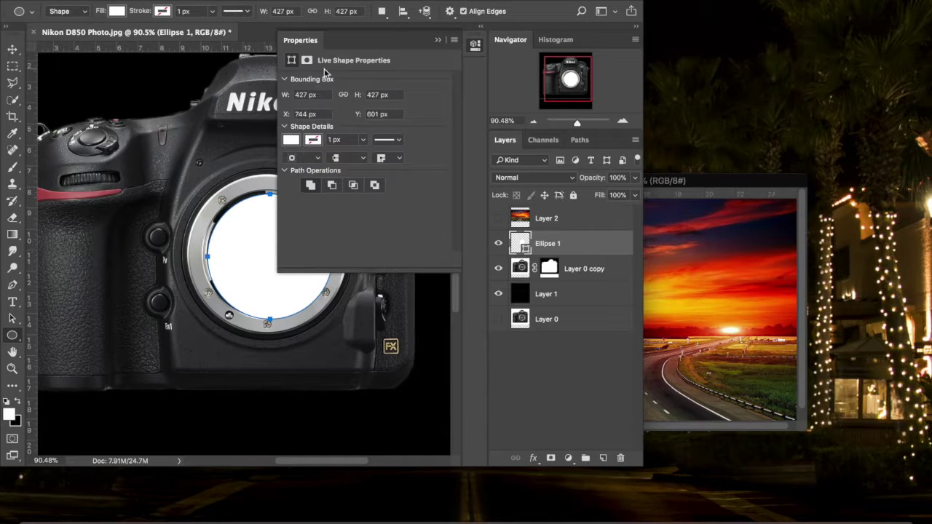
pyautogui.click(439, 40)
# Free-transform the white circle to fit the inner edge of the lens ring, resizing it to 438 × 442 px.
pyautogui.click(143, 2)
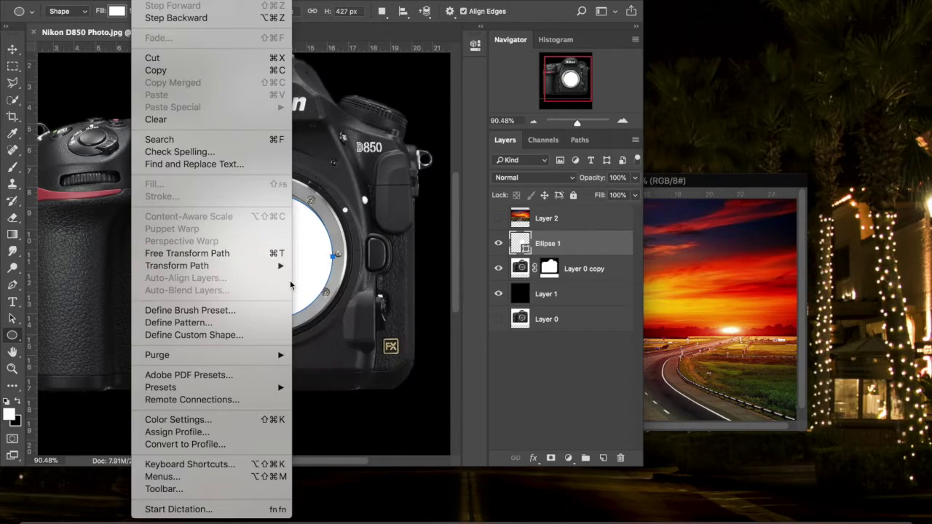
pyautogui.press('super+t')
pyautogui.rightClick(662, 520)
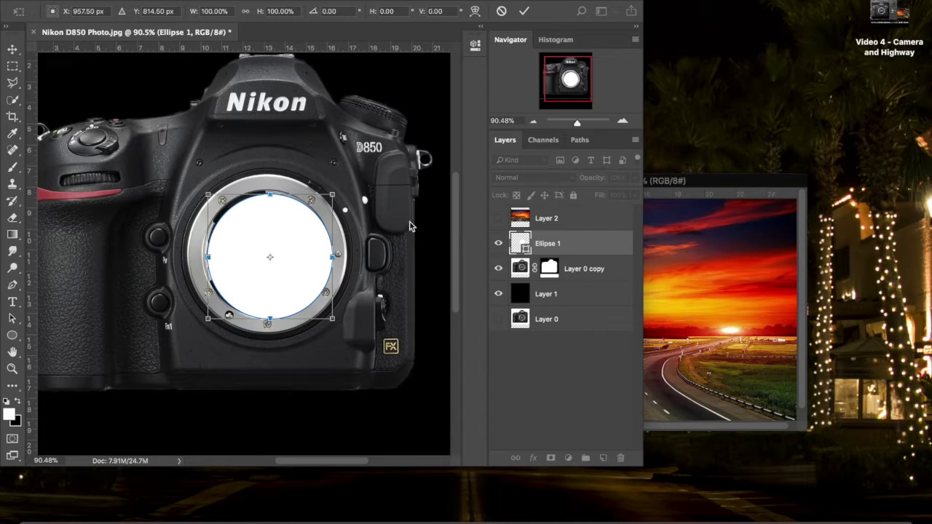
pyautogui.moveTo(283, 257); pyautogui.dragTo(278, 256)
pyautogui.moveTo(326, 316); pyautogui.dragTo(330, 319)
pyautogui.moveTo(202, 256); pyautogui.dragTo(203, 256)
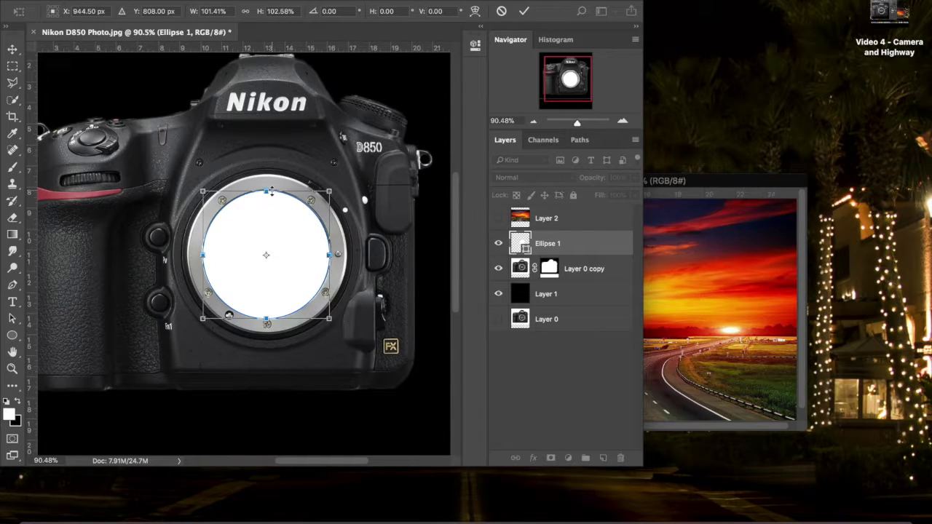
pyautogui.moveTo(267, 191); pyautogui.dragTo(266, 190)
pyautogui.press('Return')
# Load the white circle's shape as a selection from the Ellipse 1 layer.
pyautogui.moveTo(636, 180); pyautogui.dragTo(657, 192)
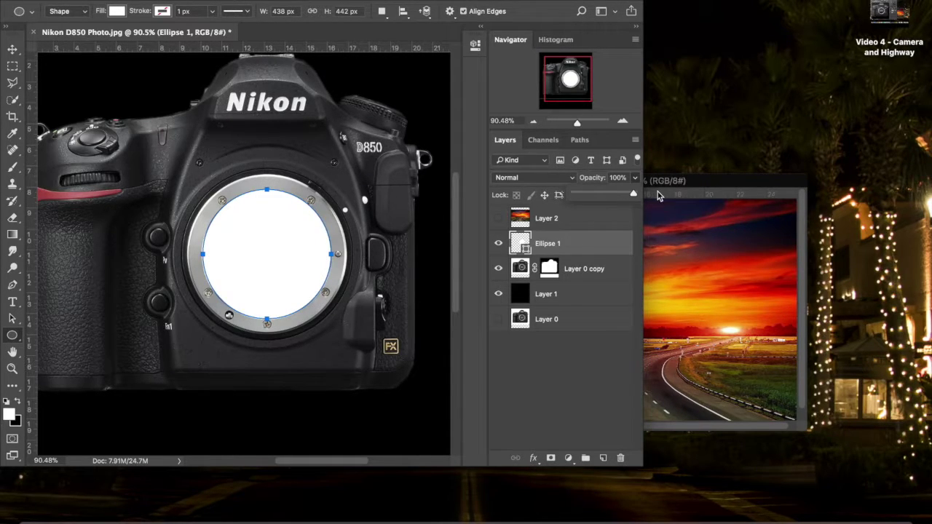
pyautogui.keyDown('super'); pyautogui.click(520, 244); pyautogui.keyUp('super')
pyautogui.keyDown('super'); pyautogui.click(520, 244); pyautogui.keyUp('super')
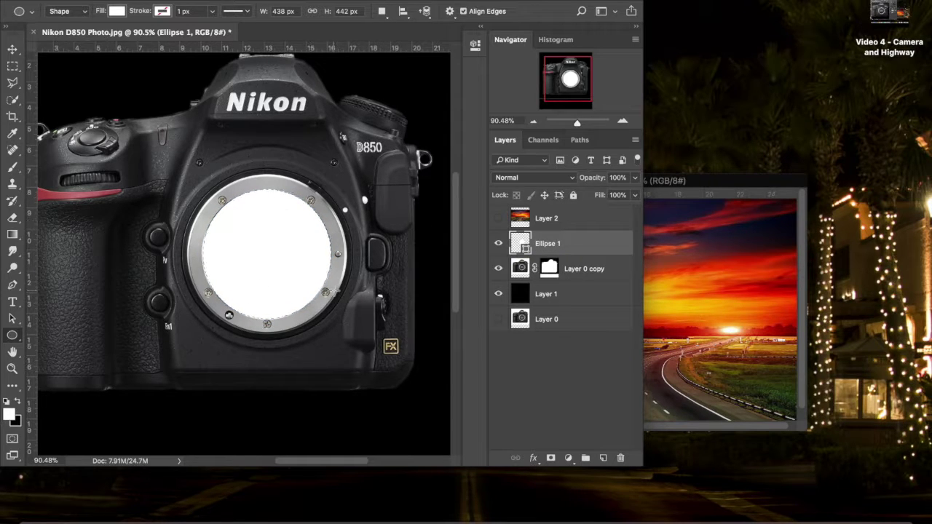
# Rasterize the duplicated camera layer, Layer 0 copy 2, and add an inverted layer mask from the circular selection to cut out the lens opening.
pyautogui.rightClick(659, 519)
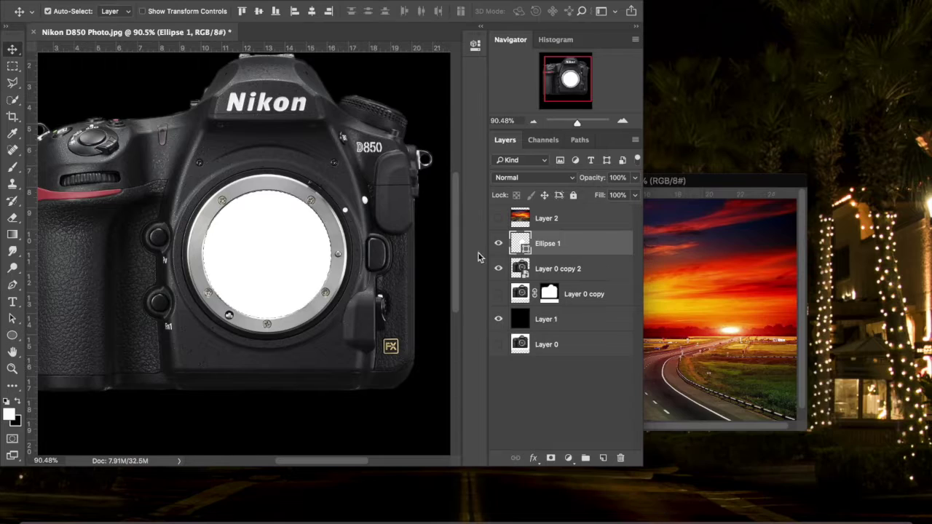
pyautogui.click(561, 271)
pyautogui.rightClick(545, 269)
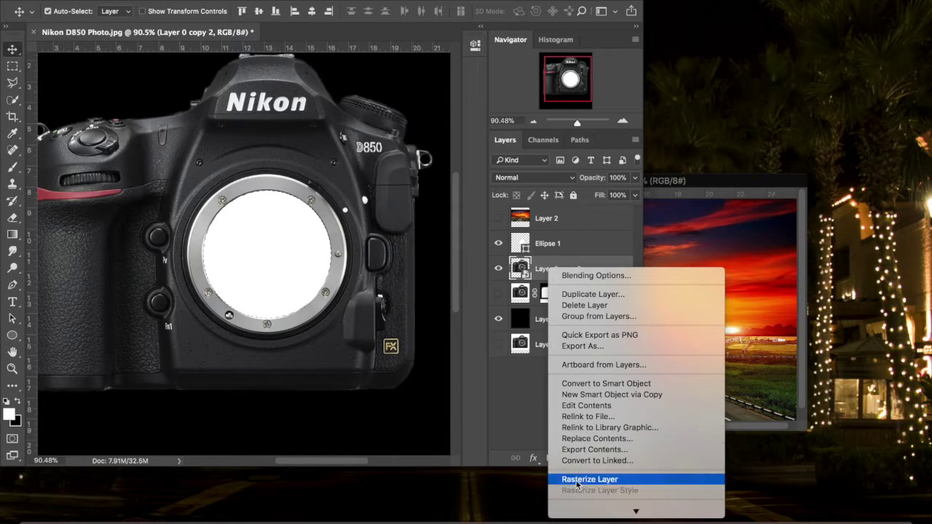
pyautogui.click(575, 478)
pyautogui.click(551, 459)
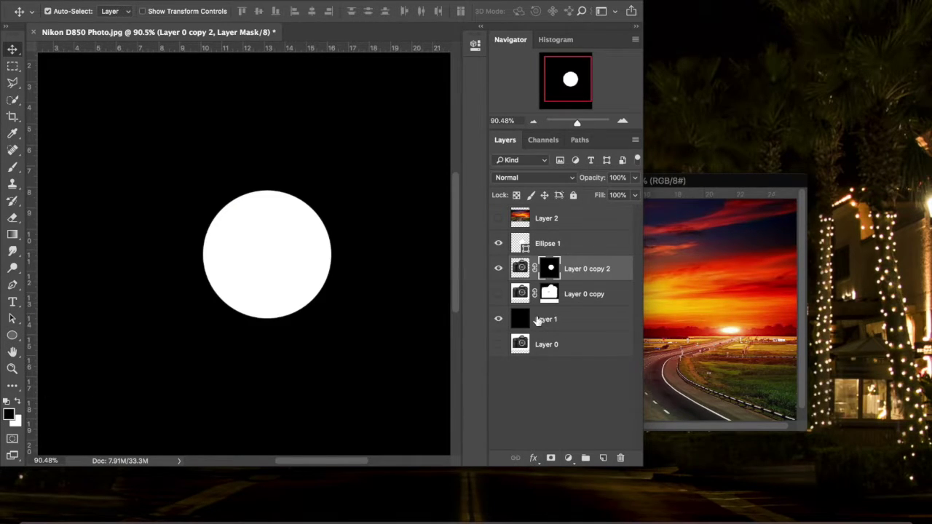
pyautogui.hotkey('ctrl', 'i')
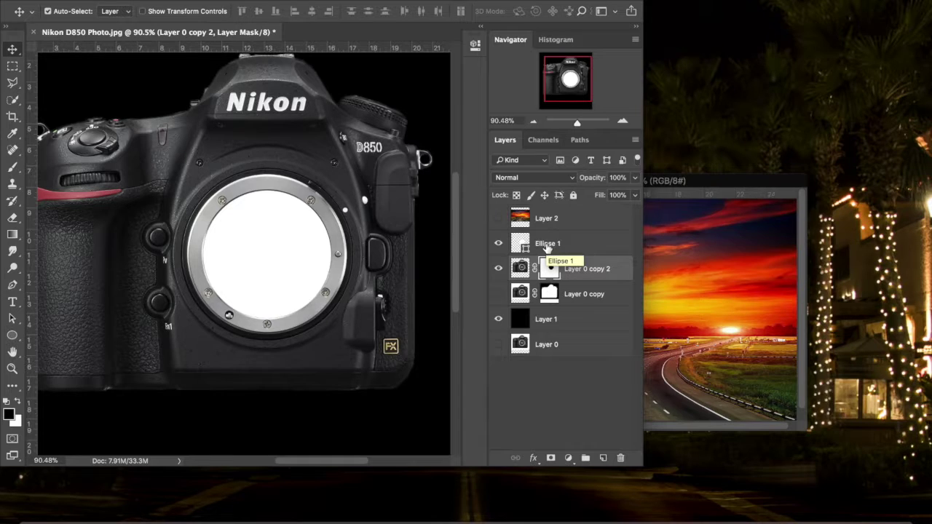
# Hide the Ellipse 1 layer, show the highway layer beneath Layer 0 copy 2, and nudge the road up slightly inside the lens ring.
pyautogui.rightClick(660, 522)
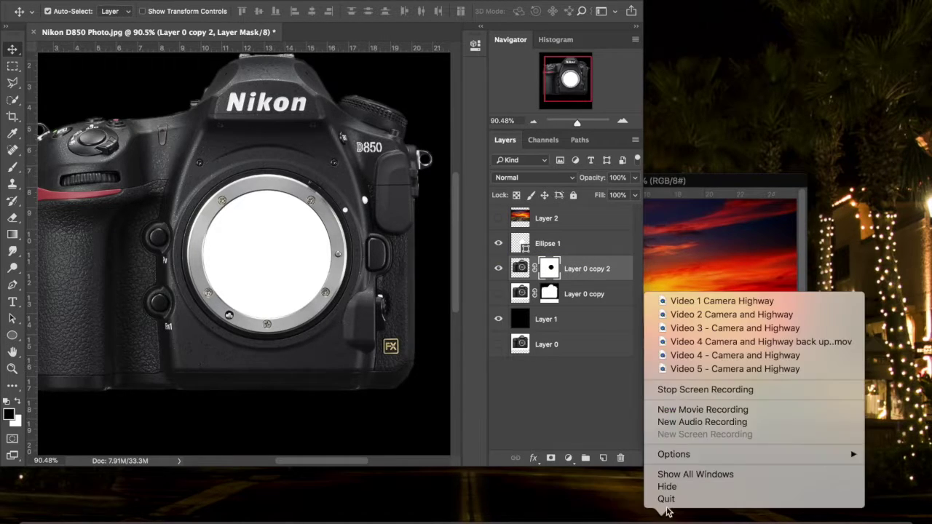
pyautogui.click(706, 390)
pyautogui.click(498, 245)
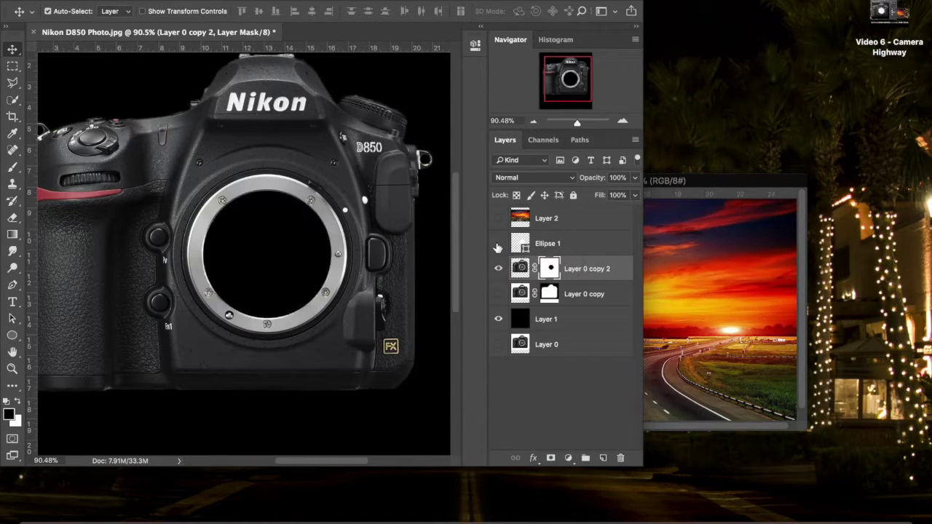
pyautogui.click(522, 222)
pyautogui.click(498, 218)
pyautogui.moveTo(553, 220); pyautogui.dragTo(558, 281)
pyautogui.moveTo(295, 270)
pyautogui.mouseDown()
pyautogui.moveTo(226, 278)
pyautogui.moveTo(309, 266)
pyautogui.moveTo(309, 253)
pyautogui.moveTo(298, 277)
pyautogui.moveTo(296, 259)
pyautogui.mouseUp()
# Lower the opacity of the camera layer, Layer 0 copy 2, to 36% for tracing the road with the Pen tool.
pyautogui.click(575, 243)
pyautogui.moveTo(635, 177); pyautogui.dragTo(643, 196)
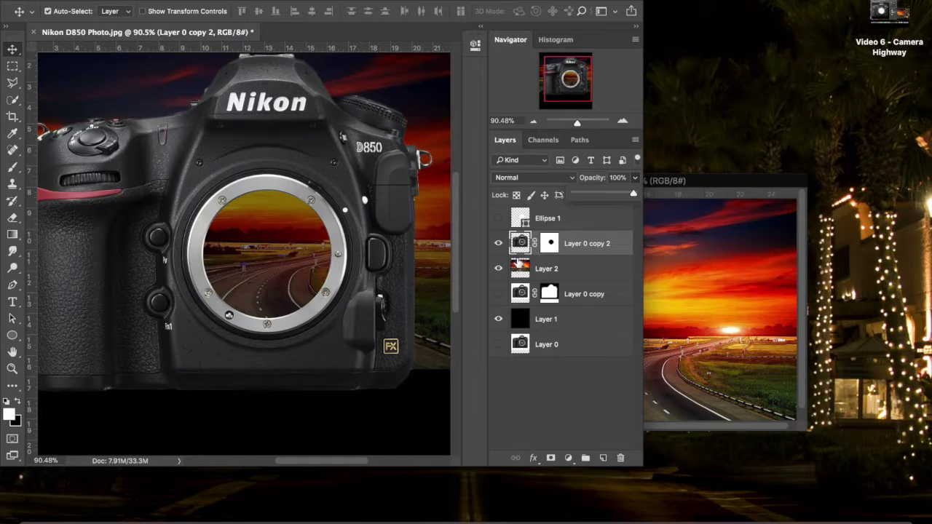
pyautogui.click(12, 284)
pyautogui.click(499, 244)
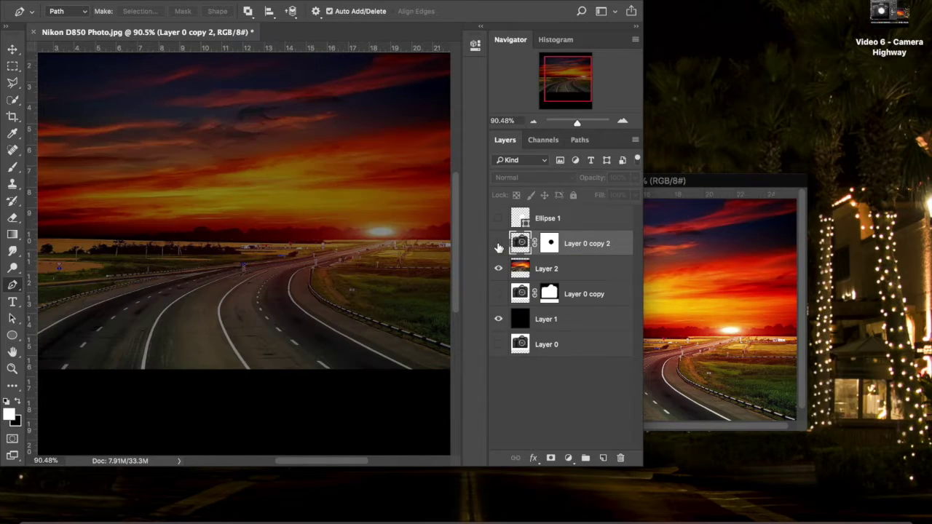
pyautogui.click(498, 245)
pyautogui.click(635, 178)
pyautogui.moveTo(639, 196); pyautogui.dragTo(595, 194)
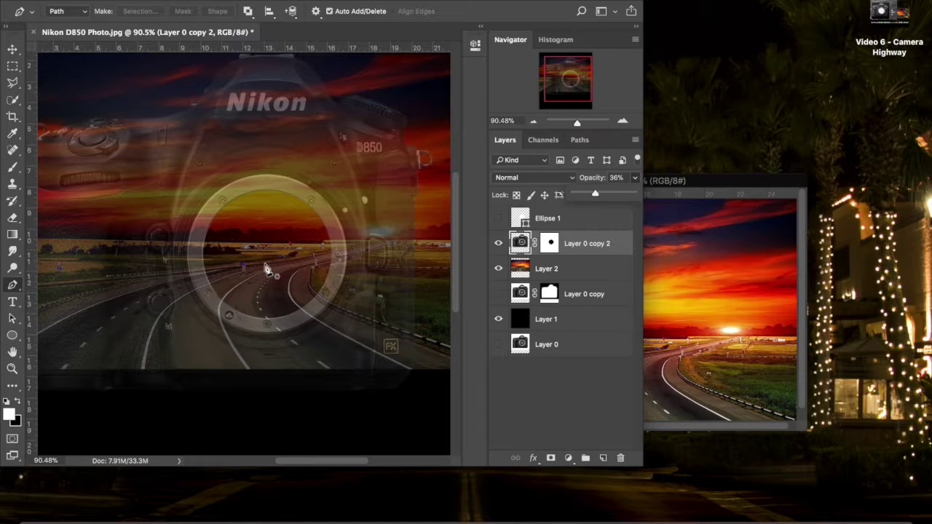
# Trace the road's left edge with the Pen tool from inside the lens ring to the canvas edge, adjusting anchor points to follow the guardrail.
pyautogui.click(237, 266)
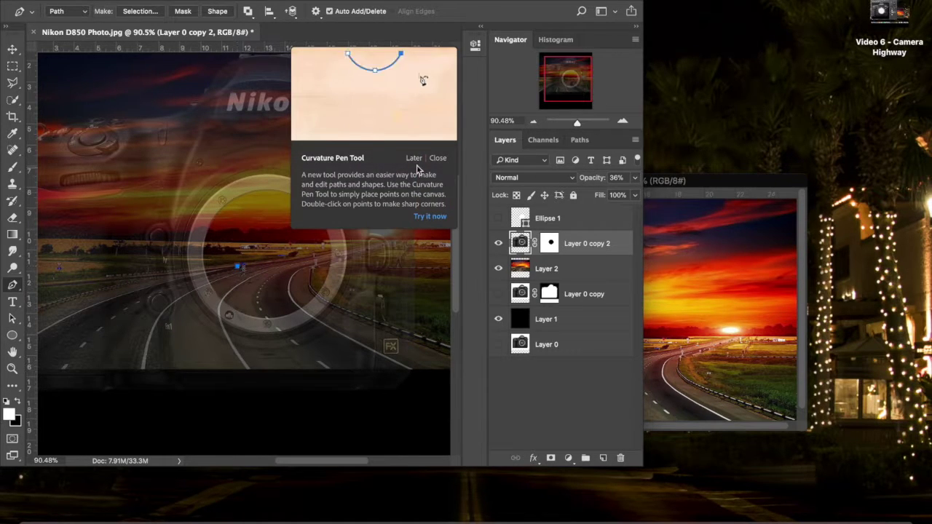
pyautogui.click(174, 275)
pyautogui.click(135, 281)
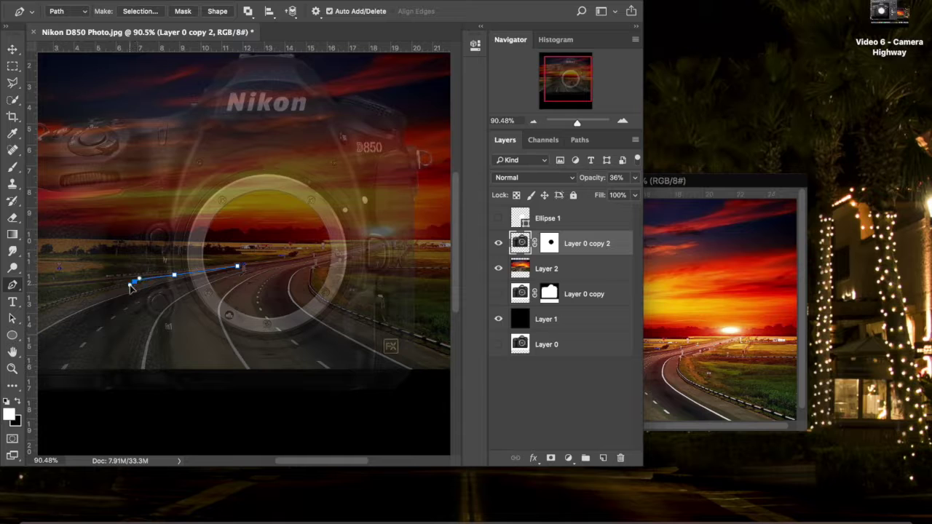
pyautogui.click(84, 295)
pyautogui.moveTo(37, 321); pyautogui.dragTo(145, 300)
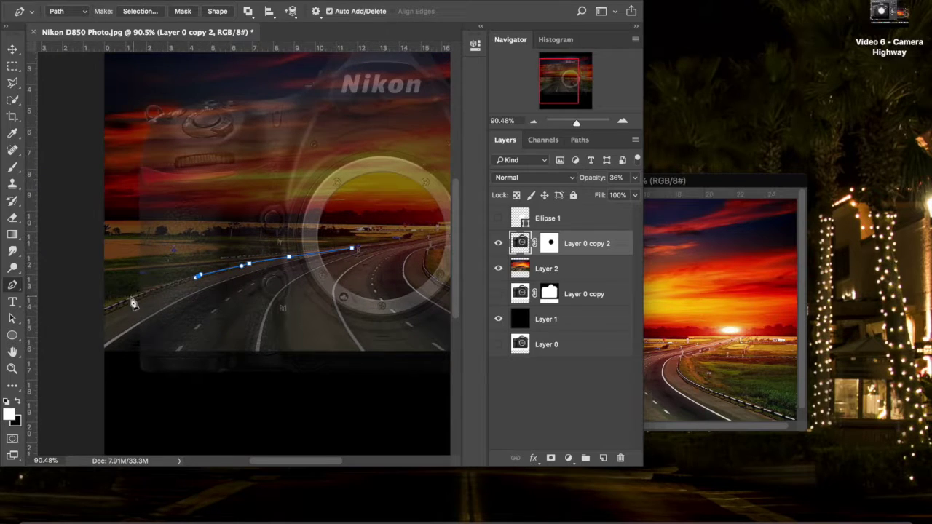
pyautogui.click(103, 308)
pyautogui.moveTo(199, 278); pyautogui.dragTo(199, 275)
pyautogui.moveTo(249, 265); pyautogui.dragTo(242, 264)
pyautogui.click(289, 258)
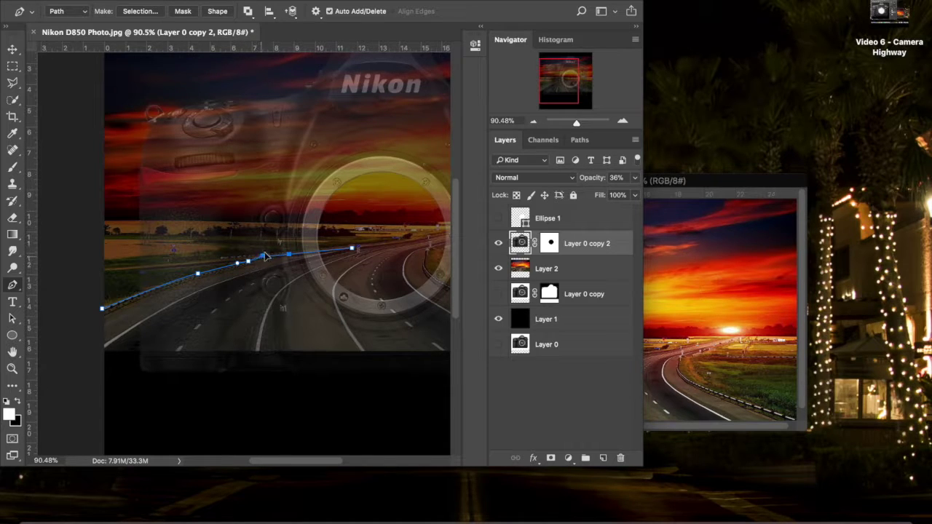
# Continue the path around the empty black area below the road and out past the canvas's right edge.
pyautogui.click(85, 350)
pyautogui.click(91, 394)
pyautogui.click(193, 409)
pyautogui.hscroll(5, 192, 409)
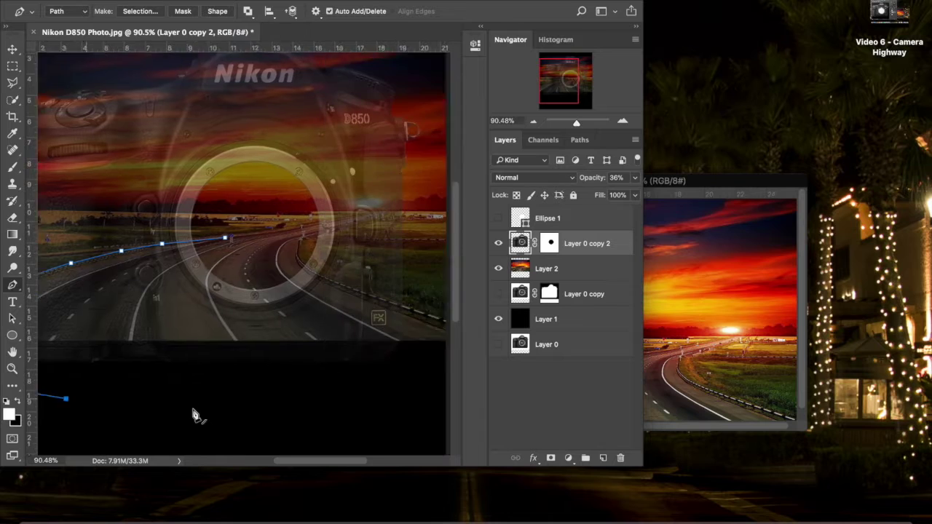
pyautogui.click(193, 409)
pyautogui.click(394, 384)
pyautogui.click(436, 359)
# Trace the right guardrail back up to the road bend inside the lens ring and refine the anchor points.
pyautogui.click(400, 307)
pyautogui.moveTo(336, 286); pyautogui.dragTo(328, 283)
pyautogui.moveTo(280, 267); pyautogui.dragTo(273, 264)
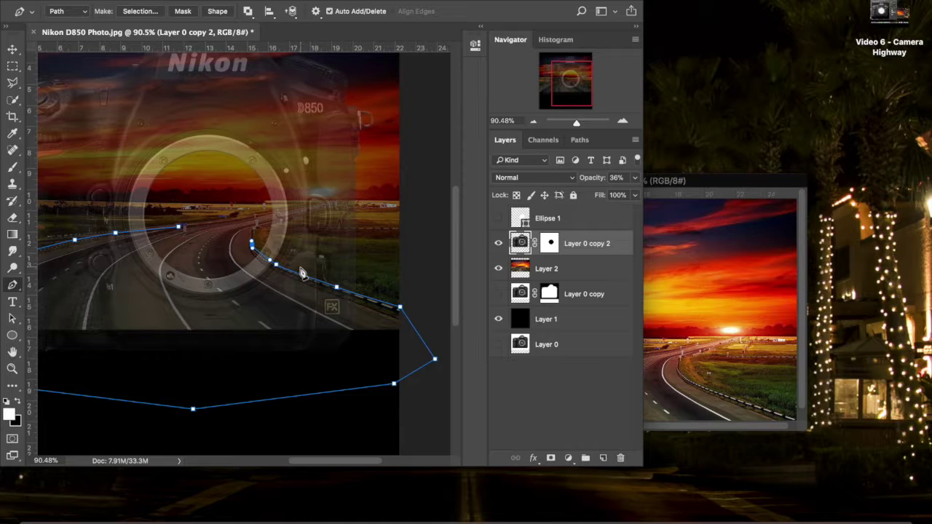
pyautogui.moveTo(400, 307); pyautogui.dragTo(400, 310)
pyautogui.moveTo(277, 265)
pyautogui.mouseDown()
pyautogui.moveTo(265, 259)
pyautogui.moveTo(289, 273)
pyautogui.mouseUp()
# Convert the closed path around the road into a selection.
pyautogui.rightClick(190, 237)
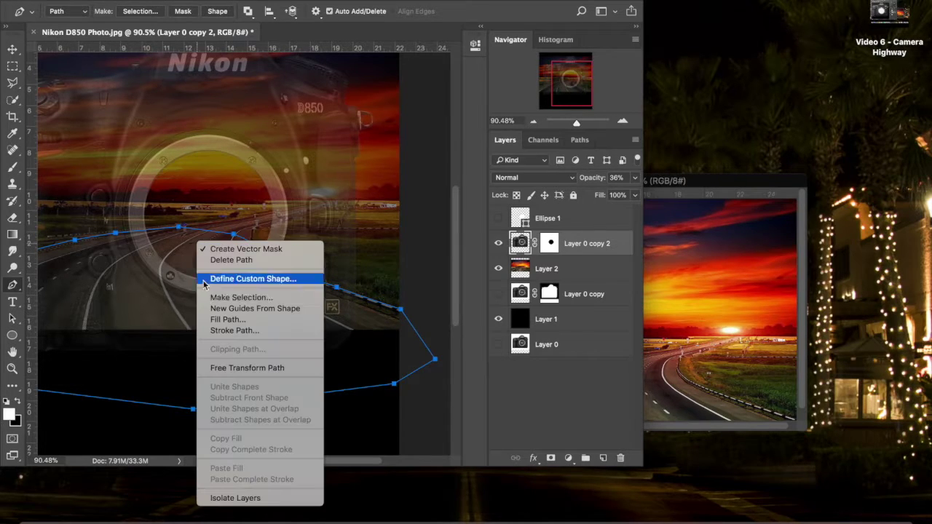
pyautogui.click(214, 293)
pyautogui.click(539, 177)
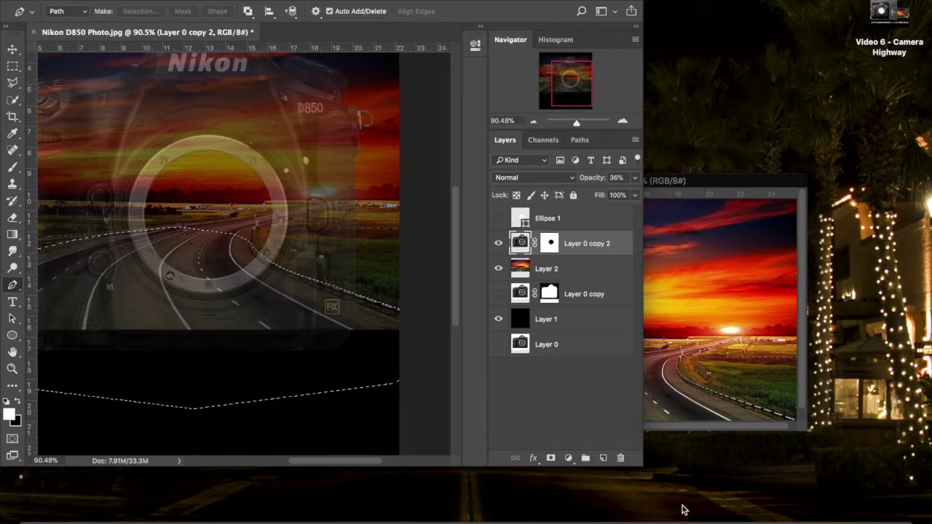
pyautogui.rightClick(661, 516)
pyautogui.click(688, 391)
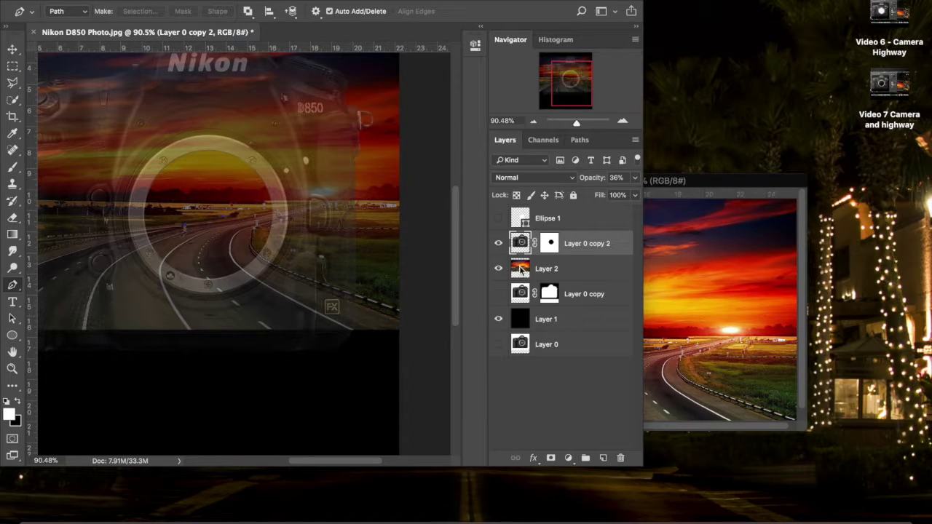
# Fill the road selection with black on the mask of Layer 0 copy 2 so the camera no longer covers the road.
pyautogui.click(549, 243)
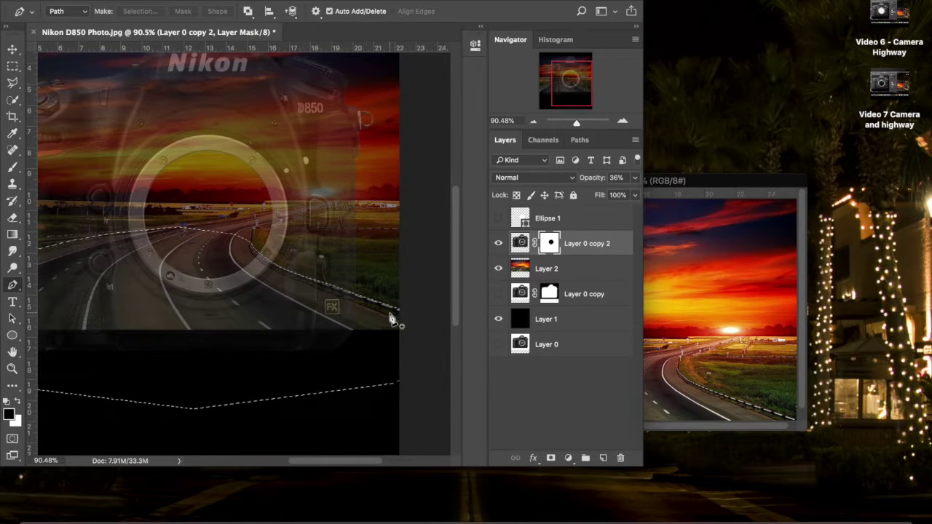
pyautogui.hscroll(-3, 391, 320)
pyautogui.hotkey('alt', 'BackSpace')
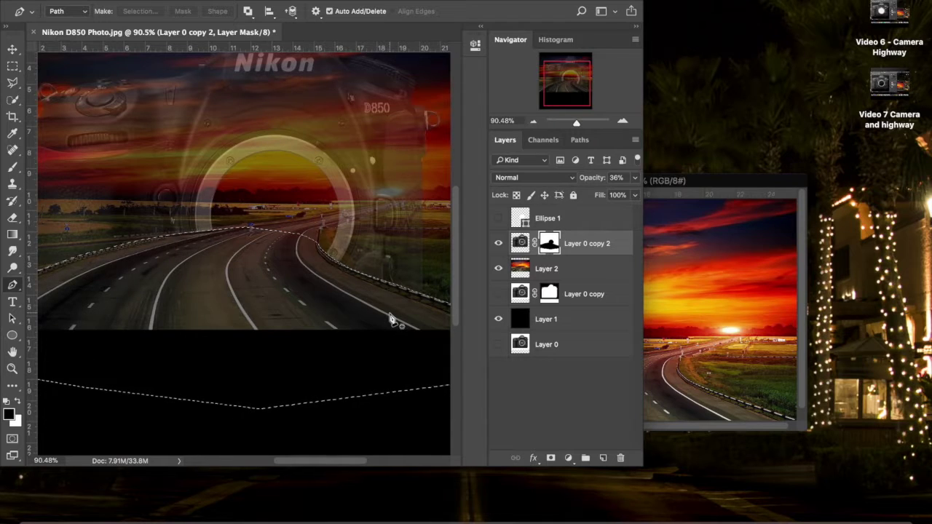
# Restore the opacity of Layer 0 copy 2 to 100% and deselect the road area.
pyautogui.click(520, 243)
pyautogui.click(636, 178)
pyautogui.moveTo(593, 193); pyautogui.dragTo(665, 199)
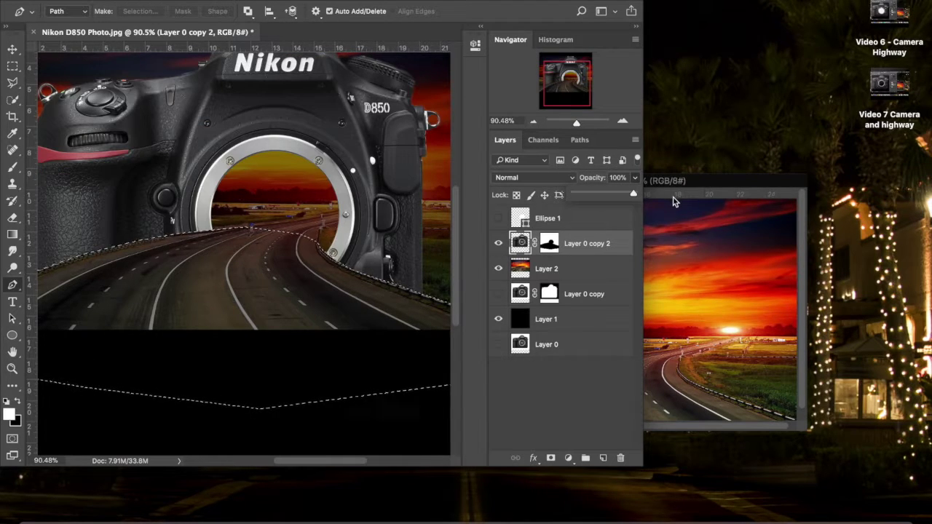
pyautogui.click(275, 1)
pyautogui.click(287, 6)
pyautogui.hscroll(-3, 202, 75)
pyautogui.scroll(3, 441, 80)
pyautogui.hscroll(3, 441, 80)
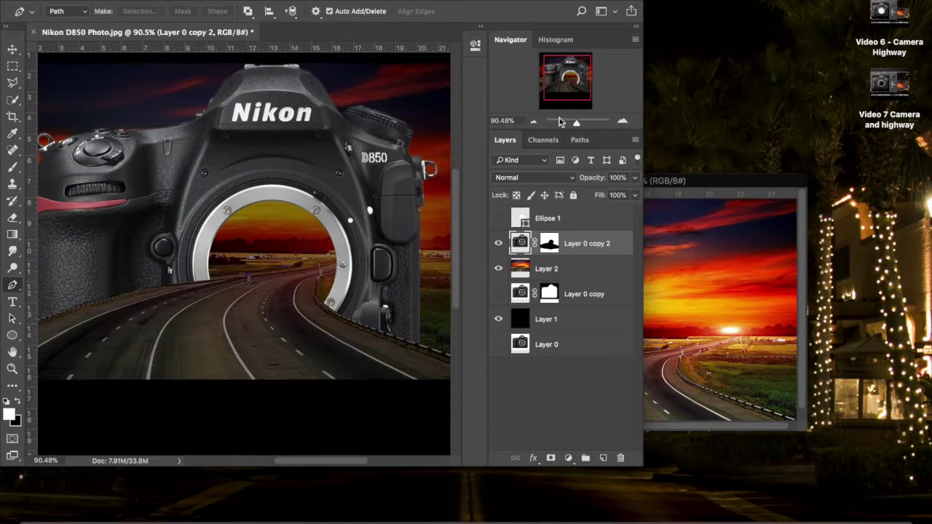
pyautogui.moveTo(577, 123); pyautogui.dragTo(575, 125)
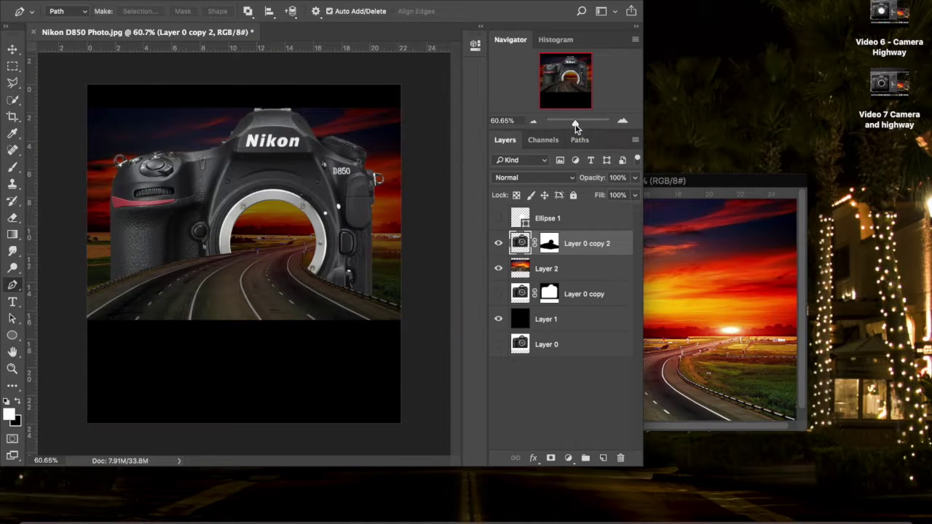
pyautogui.rightClick(657, 515)
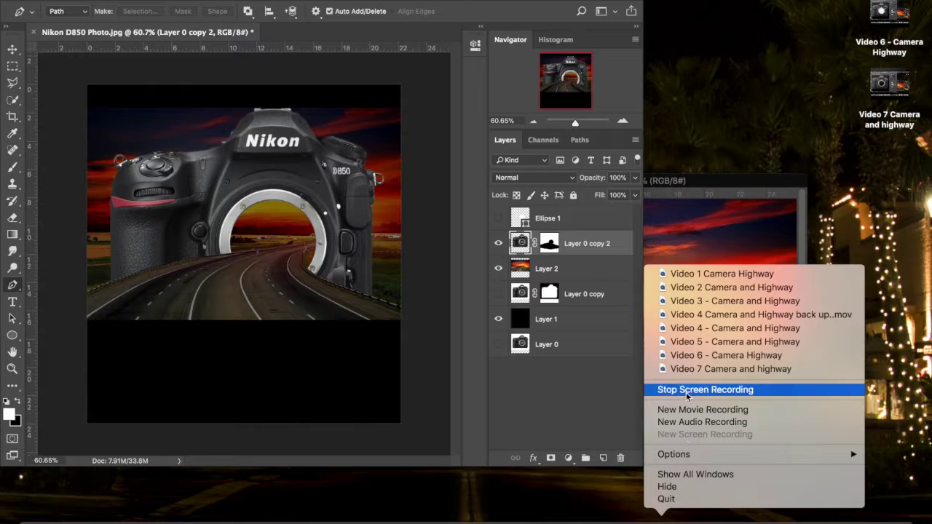
pyautogui.click(728, 386)
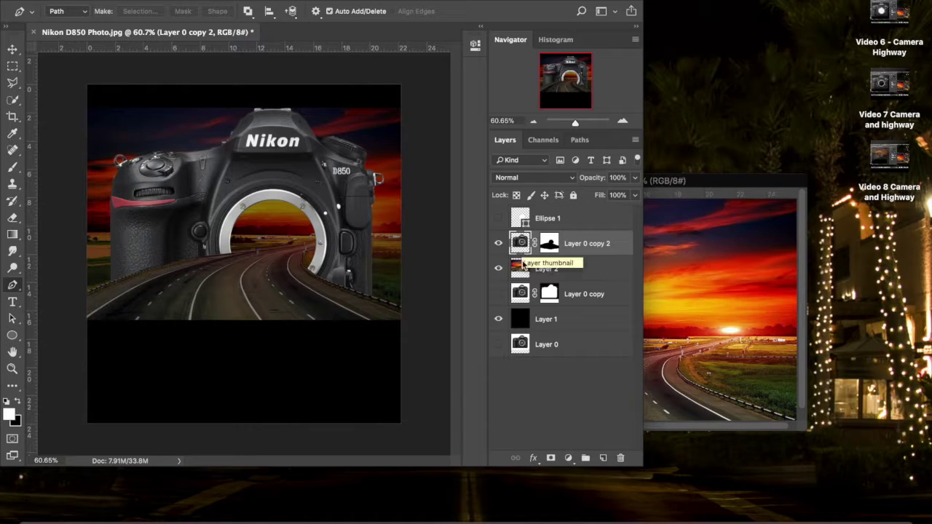
# Duplicate the highway layer as Layer 2 copy and move the duplicate above the masked camera layer.
pyautogui.click(523, 271)
pyautogui.click(207, 2)
pyautogui.click(214, 6)
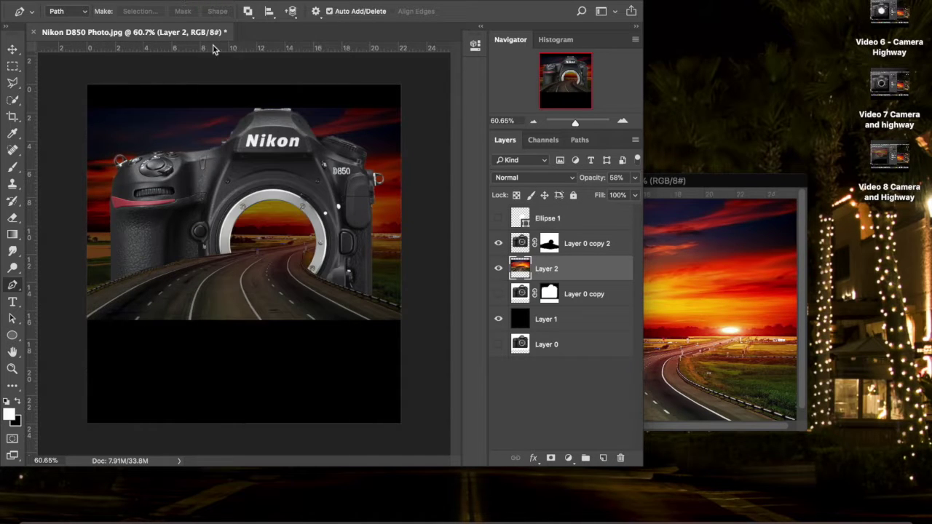
pyautogui.click(211, 1)
pyautogui.click(260, 29)
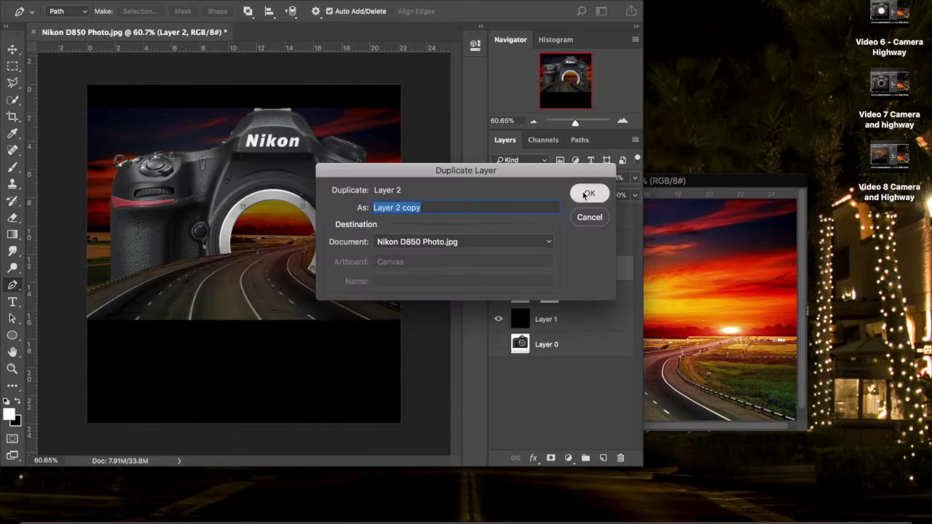
pyautogui.click(588, 194)
pyautogui.moveTo(561, 269); pyautogui.dragTo(556, 233)
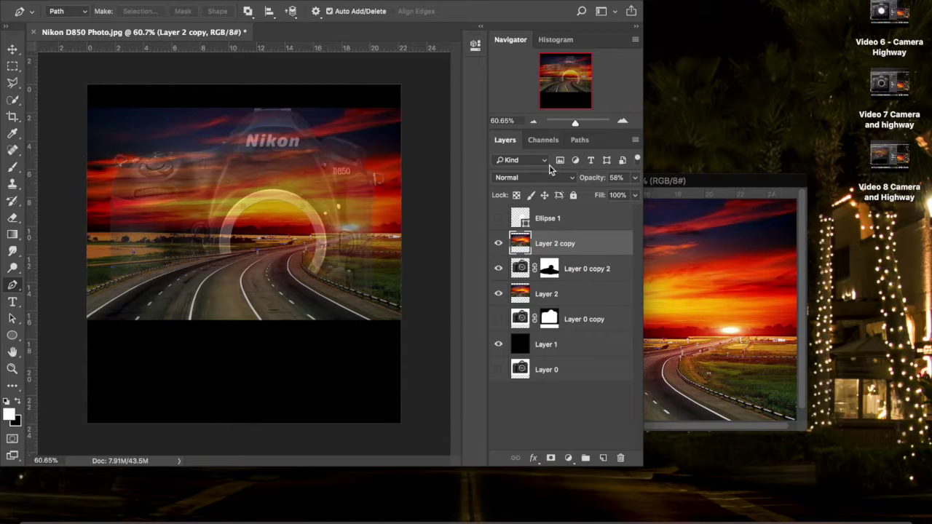
# Hide Layer 2 copy and raise the original highway layer, Layer 2, to 100% opacity.
pyautogui.click(499, 244)
pyautogui.click(557, 294)
pyautogui.click(634, 178)
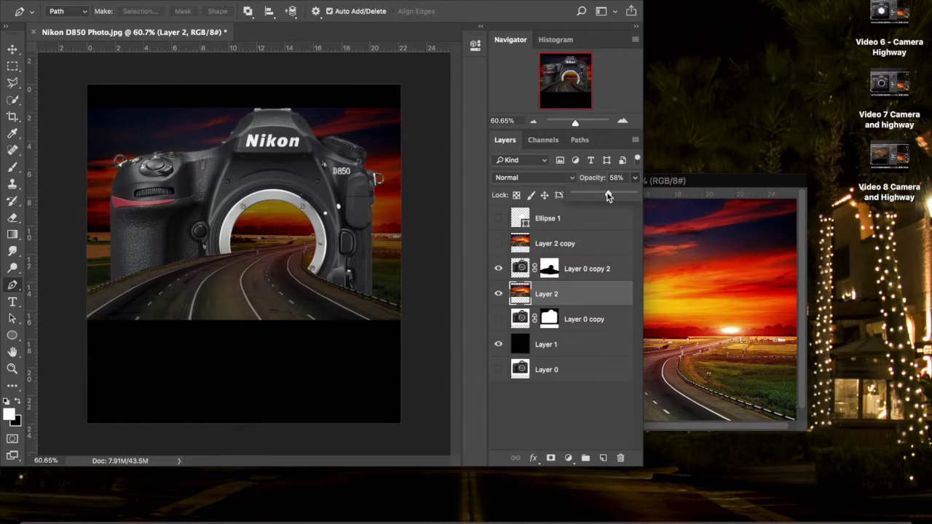
pyautogui.moveTo(608, 194); pyautogui.dragTo(652, 194)
# Show Layer 2 copy and set its opacity to 28% so it lightly tints the camera.
pyautogui.click(561, 244)
pyautogui.click(498, 243)
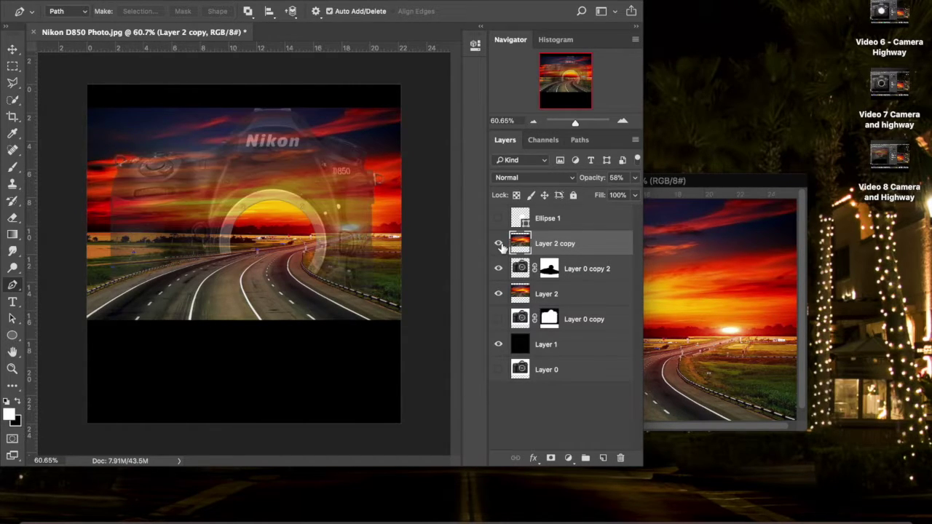
pyautogui.click(634, 178)
pyautogui.moveTo(608, 195); pyautogui.dragTo(587, 197)
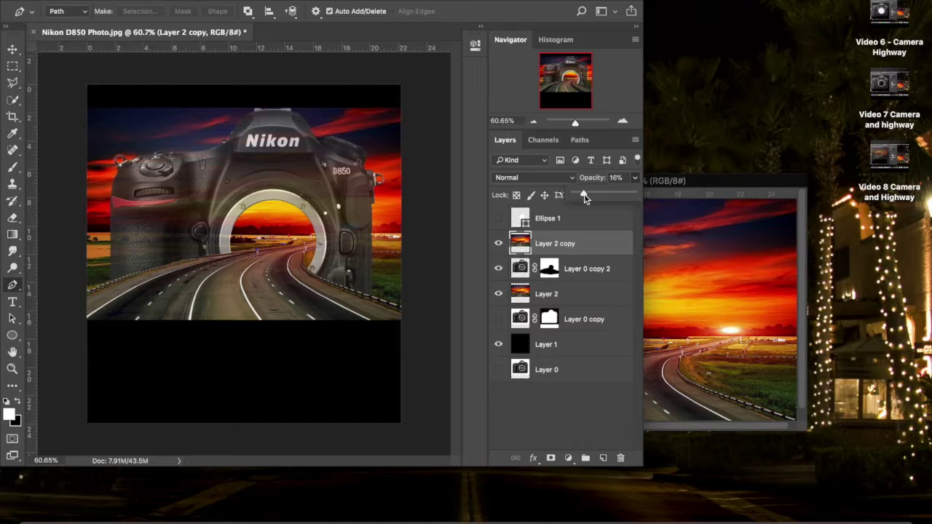
pyautogui.moveTo(587, 198); pyautogui.dragTo(592, 198)
# Apply a Gaussian Blur with a radius of 17.6 pixels to Layer 2 copy.
pyautogui.click(573, 240)
pyautogui.click(319, 2)
pyautogui.moveTo(449, 132)
pyautogui.click(509, 181)
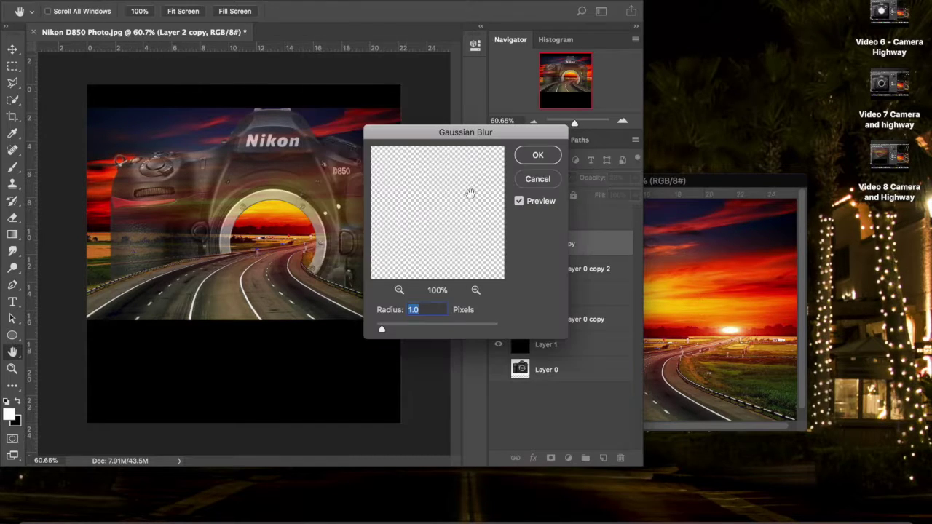
pyautogui.moveTo(384, 328); pyautogui.dragTo(398, 331)
pyautogui.moveTo(497, 135); pyautogui.dragTo(522, 131)
pyautogui.moveTo(503, 175); pyautogui.dragTo(466, 278)
pyautogui.click(439, 327)
pyautogui.moveTo(440, 329); pyautogui.dragTo(454, 326)
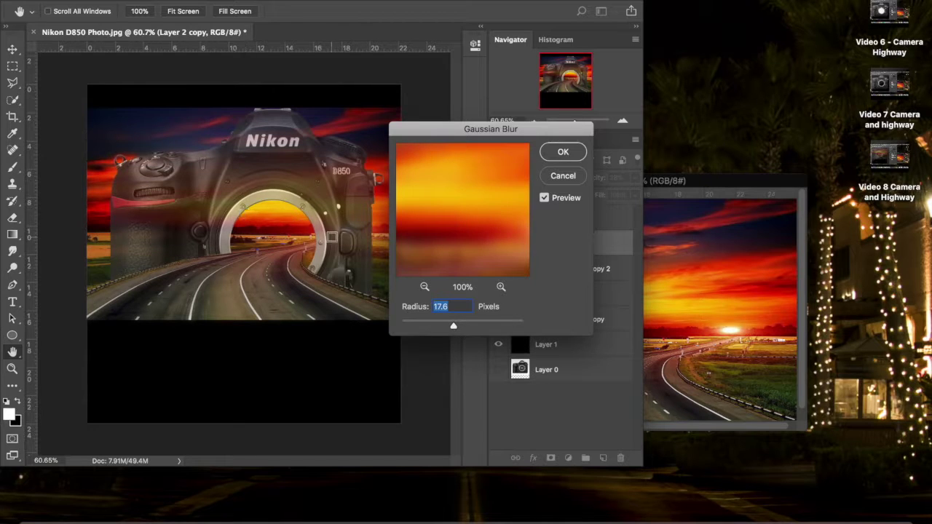
pyautogui.click(559, 153)
# Add a layer mask to Layer 2 copy, invert it to black, and ready the Brush with white as the foreground color.
pyautogui.click(549, 458)
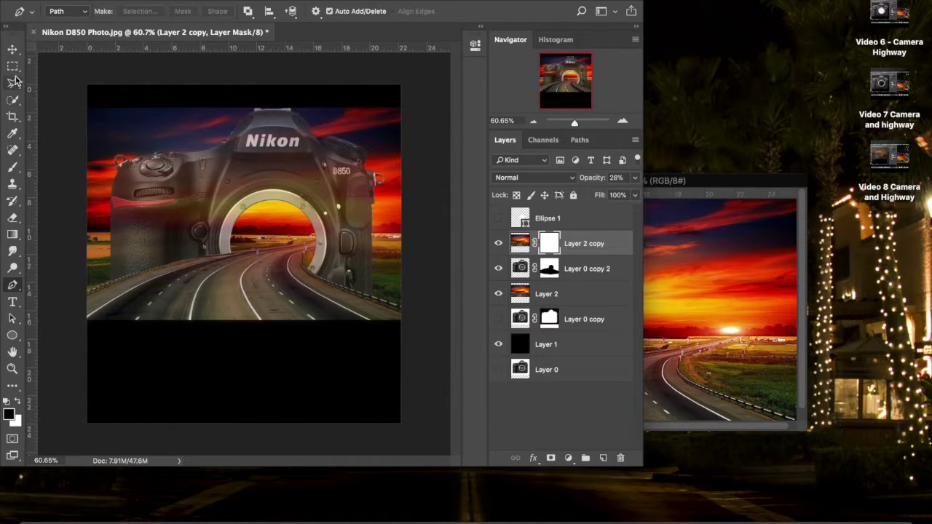
pyautogui.click(12, 166)
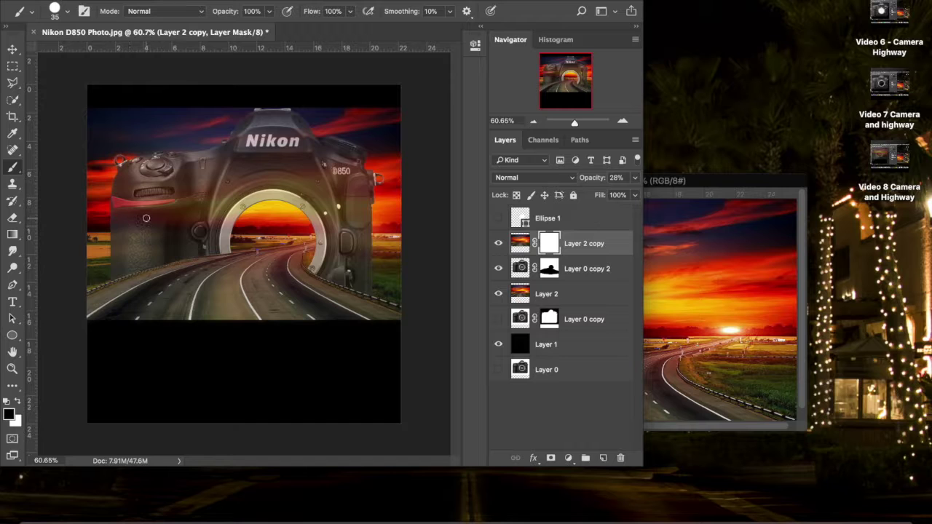
pyautogui.press('super+i')
pyautogui.click(17, 401)
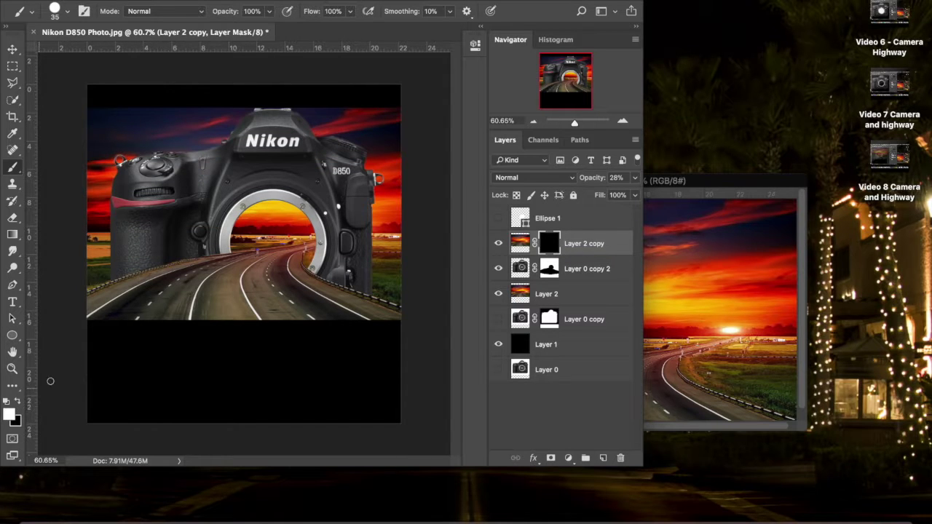
# Paint white on the Layer 2 copy mask around the lens mount ring with a soft 83-pixel brush at 15% opacity and 53% flow.
pyautogui.click(67, 12)
pyautogui.moveTo(87, 55); pyautogui.dragTo(89, 56)
pyautogui.moveTo(154, 82)
pyautogui.mouseDown()
pyautogui.moveTo(71, 80)
pyautogui.moveTo(106, 52)
pyautogui.mouseUp()
pyautogui.click(269, 11)
pyautogui.moveTo(275, 28); pyautogui.dragTo(219, 29)
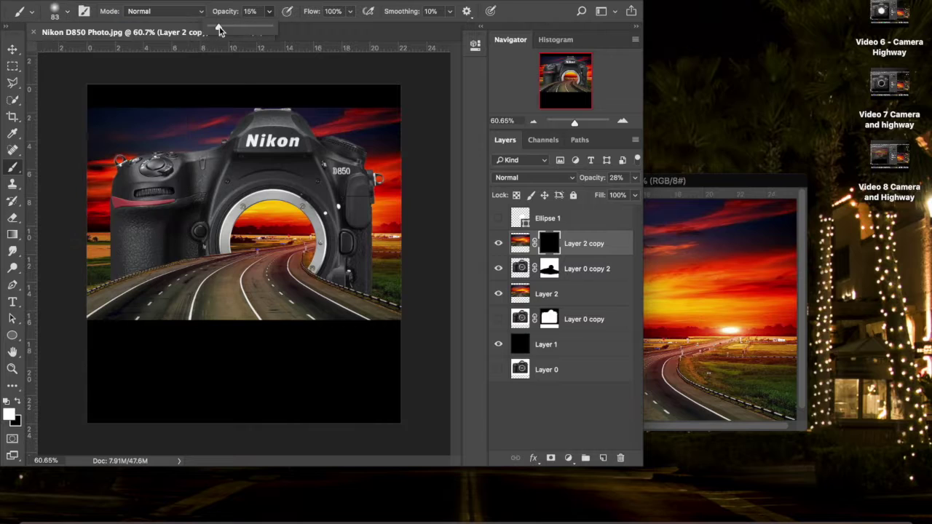
pyautogui.click(350, 11)
pyautogui.moveTo(354, 28); pyautogui.dragTo(321, 29)
pyautogui.click(306, 3)
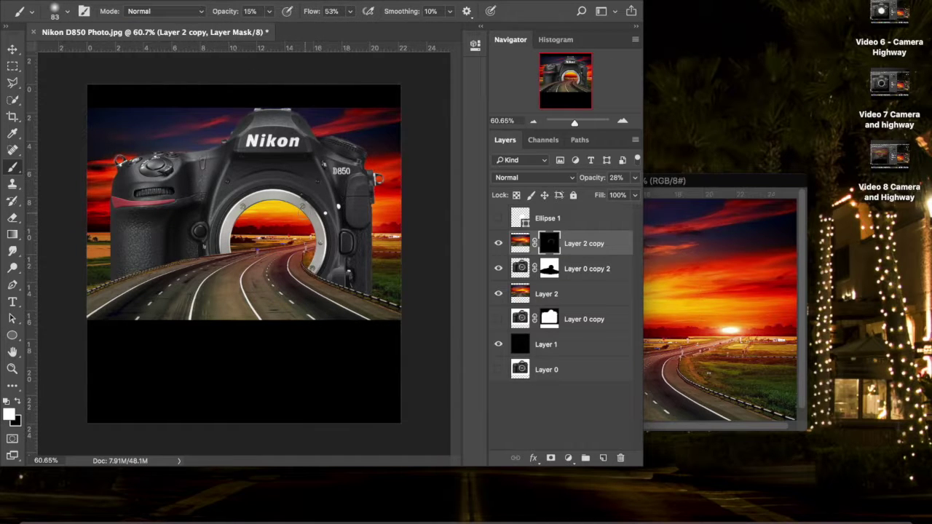
pyautogui.click(365, 240)
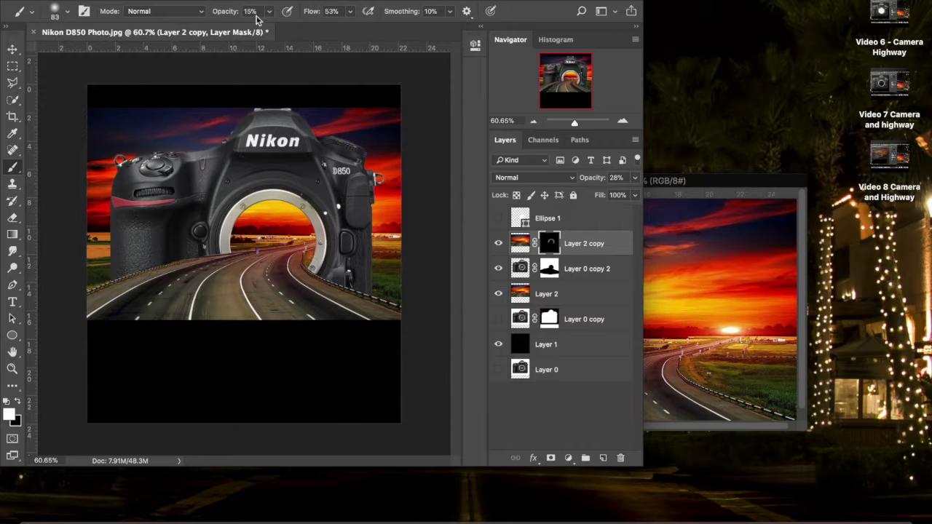
# Strengthen the ring's tint at 36% brush opacity, and paint the mask over the camera body with a 121-pixel brush at 52% opacity.
pyautogui.moveTo(270, 13); pyautogui.dragTo(281, 29)
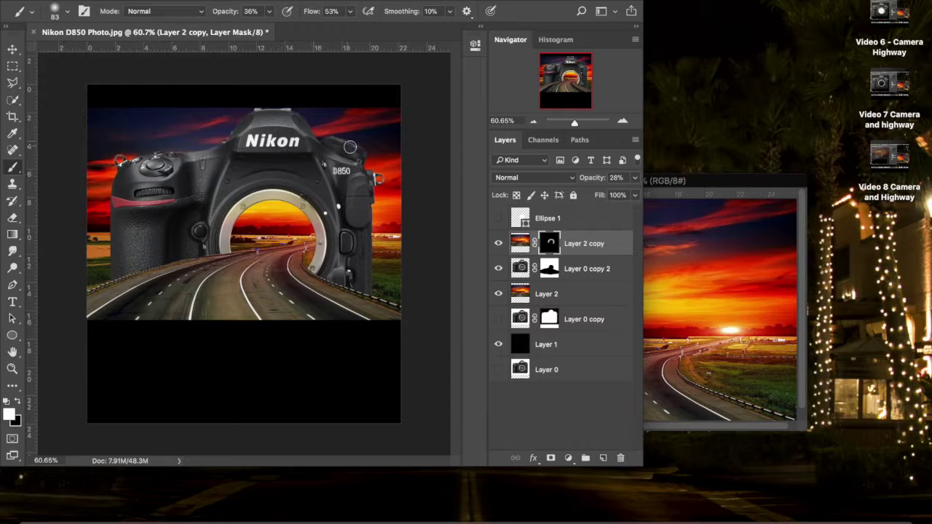
pyautogui.click(279, 29)
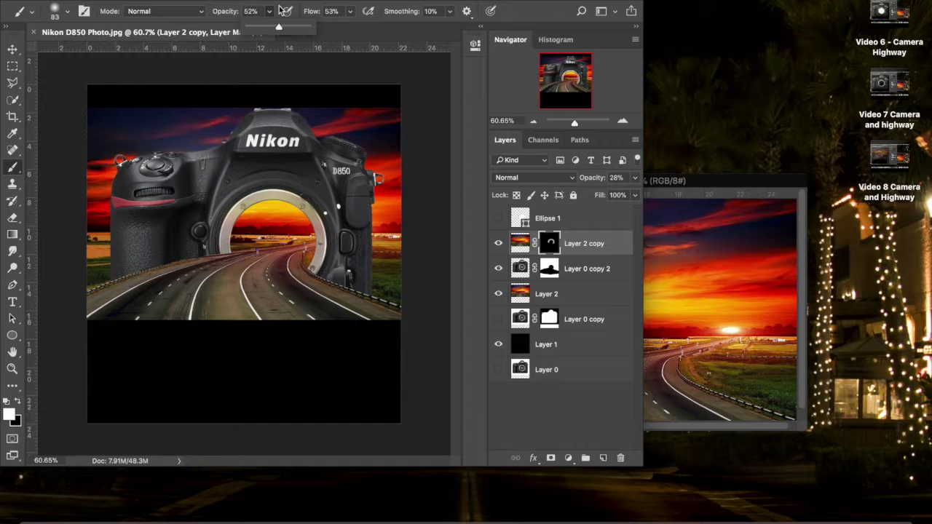
pyautogui.click(67, 11)
pyautogui.click(119, 52)
pyautogui.click(208, 2)
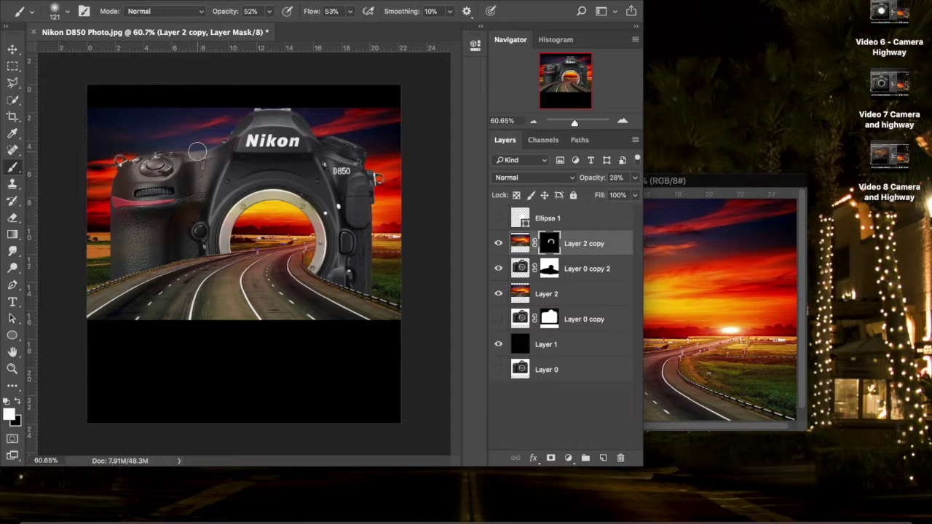
pyautogui.moveTo(373, 191)
pyautogui.mouseDown()
pyautogui.moveTo(374, 289)
pyautogui.moveTo(394, 219)
pyautogui.mouseUp()
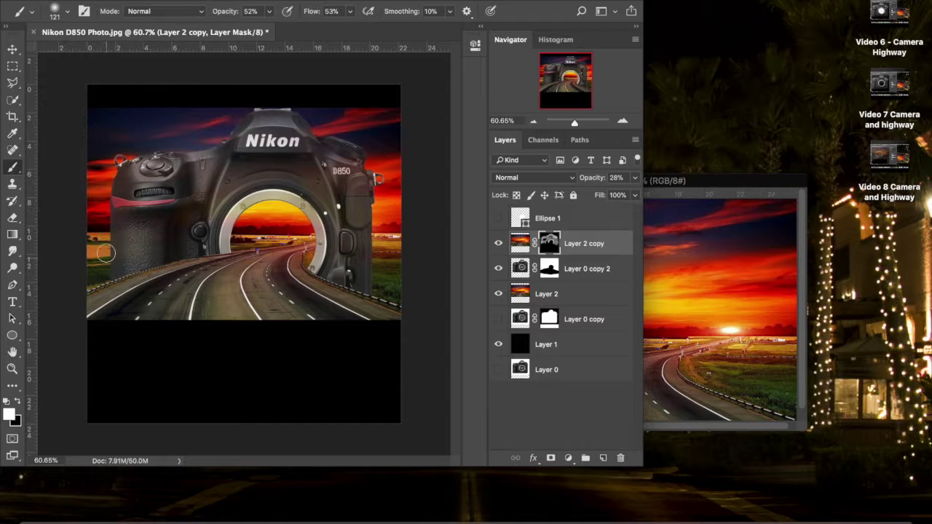
pyautogui.moveTo(341, 139)
pyautogui.mouseDown()
pyautogui.moveTo(309, 119)
pyautogui.moveTo(265, 123)
pyautogui.mouseUp()
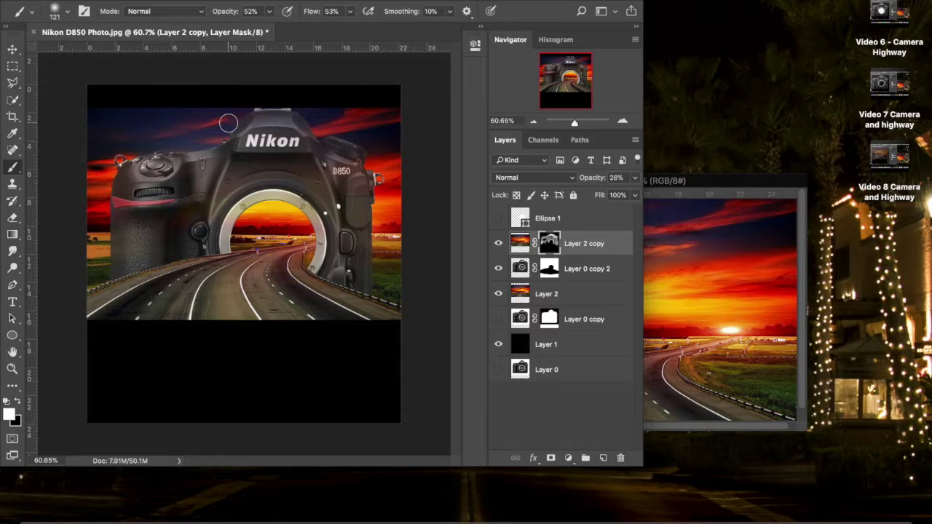
# Crop the canvas to remove the black bands above and below the scene and widen both sides to include more of the highway picture.
pyautogui.click(13, 117)
pyautogui.moveTo(244, 422); pyautogui.dragTo(249, 374)
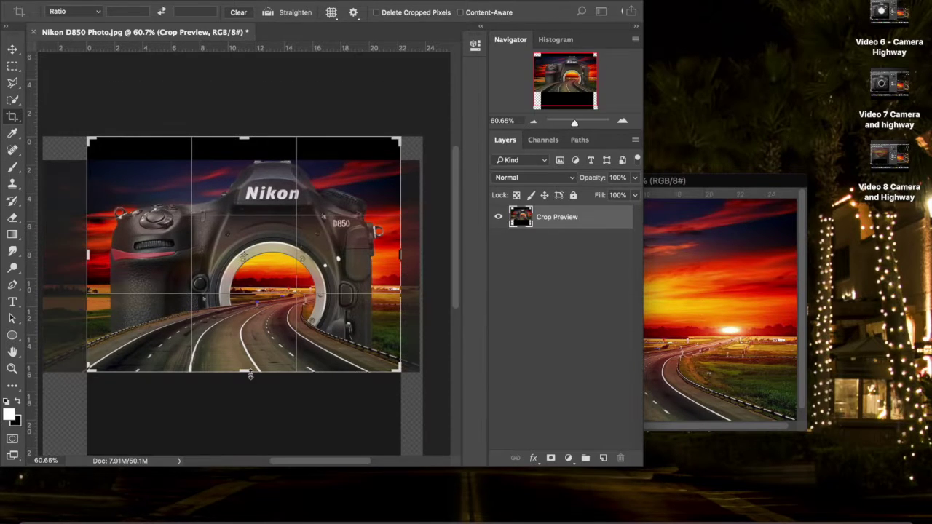
pyautogui.moveTo(245, 137); pyautogui.dragTo(246, 149)
pyautogui.moveTo(401, 255); pyautogui.dragTo(411, 254)
pyautogui.moveTo(78, 254); pyautogui.dragTo(58, 255)
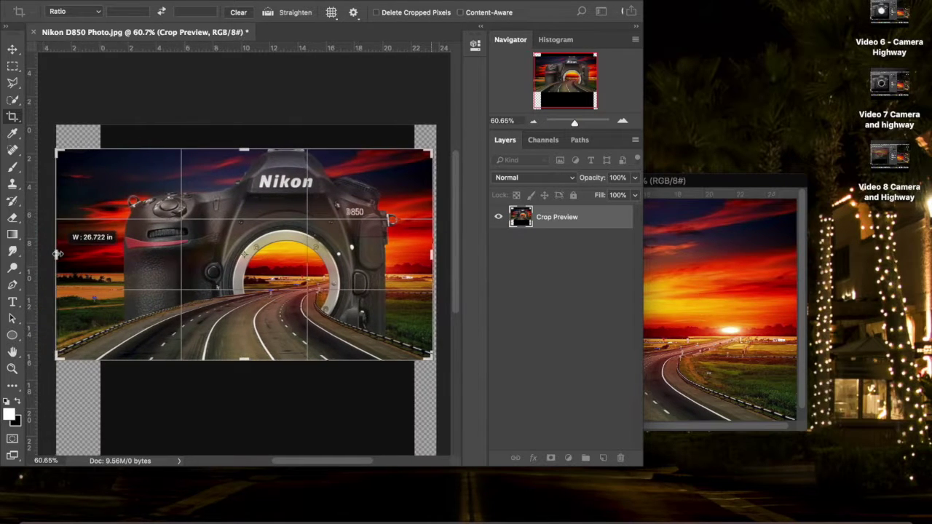
pyautogui.press('Return')
pyautogui.moveTo(56, 253); pyautogui.dragTo(58, 255)
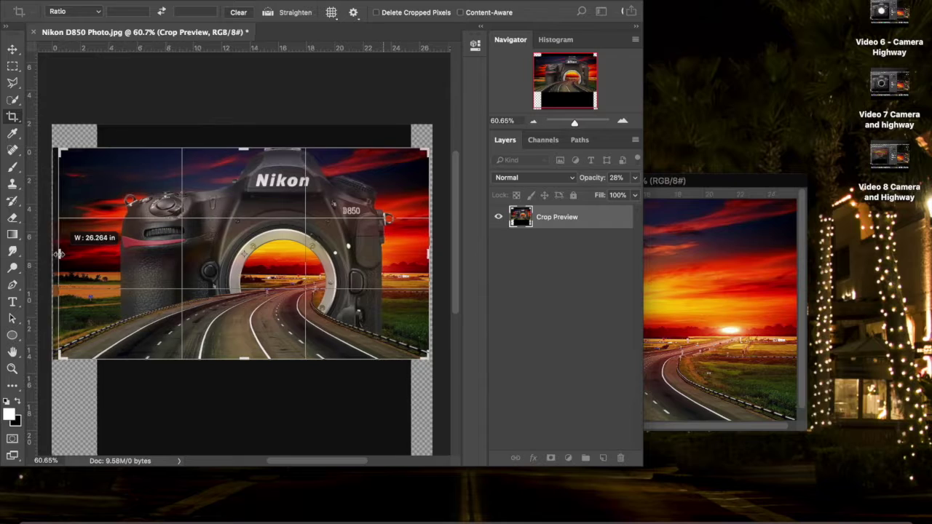
pyautogui.press('Return')
# Target the Layer 2 copy mask and set the Brush to black at 30% opacity.
pyautogui.click(551, 231)
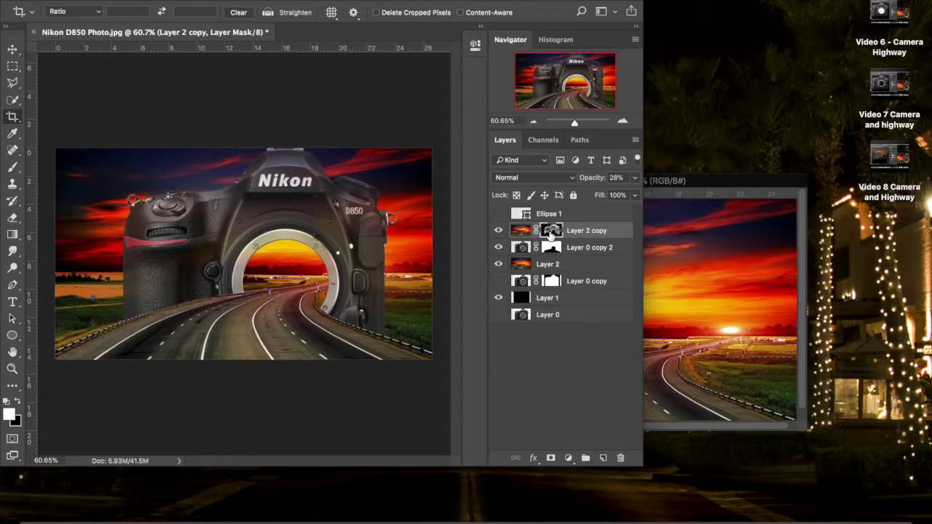
pyautogui.click(9, 413)
pyautogui.click(597, 133)
pyautogui.click(13, 168)
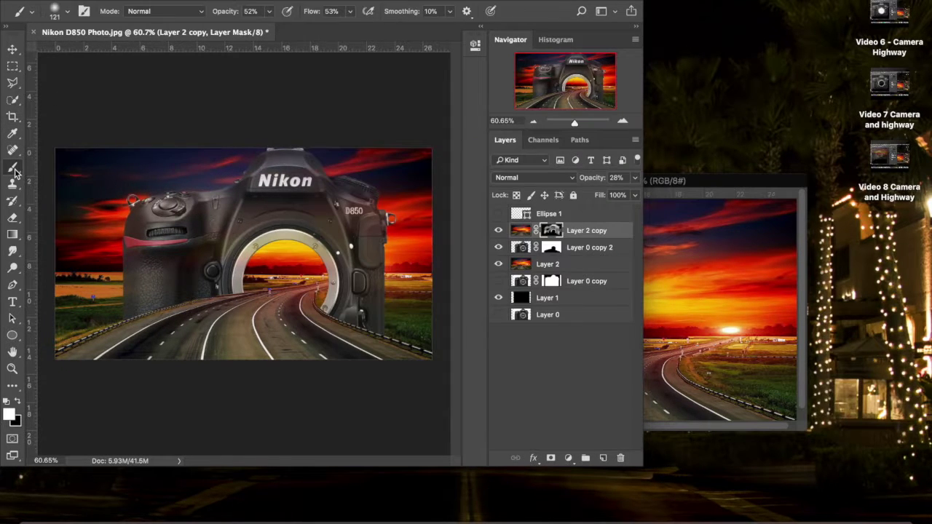
pyautogui.press('3')
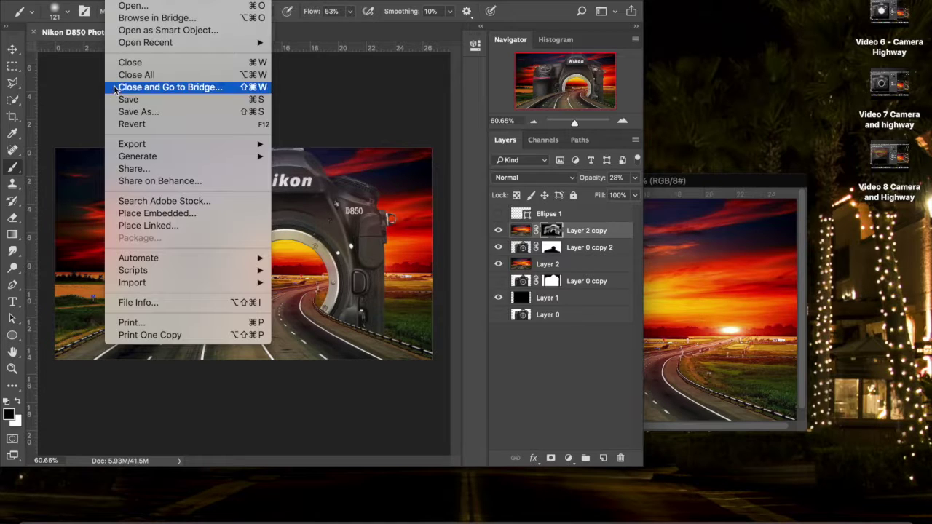
# Save the layered composite in Downloads as Camera and Highway.psd in Photoshop format with Maximize Compatibility on.
pyautogui.click(120, 112)
pyautogui.write('C')
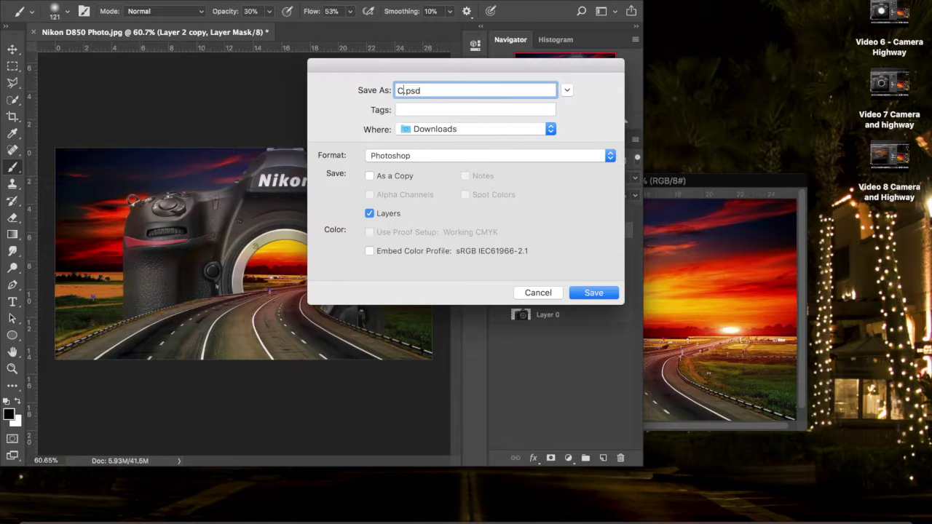
pyautogui.click(594, 293)
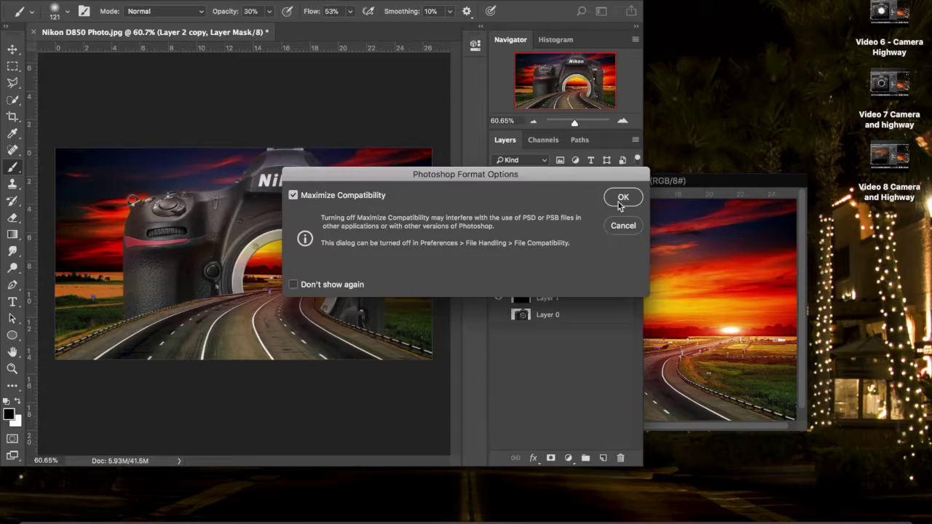
pyautogui.click(621, 200)
# Export the composite with Save for Web as a 1920 × 1080 pixel GIF.
pyautogui.click(116, 1)
pyautogui.moveTo(125, 148)
pyautogui.click(310, 198)
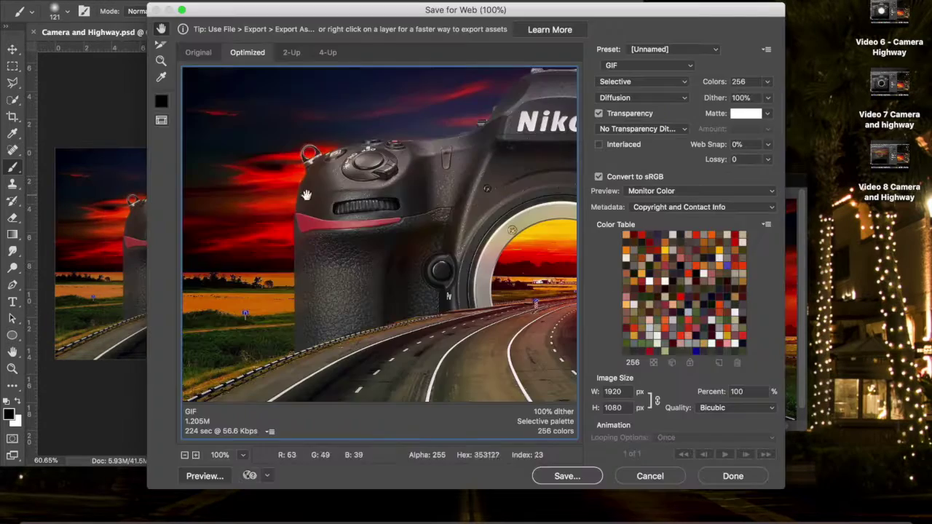
pyautogui.click(554, 478)
pyautogui.click(383, 206)
pyautogui.rightClick(661, 511)
pyautogui.click(698, 389)
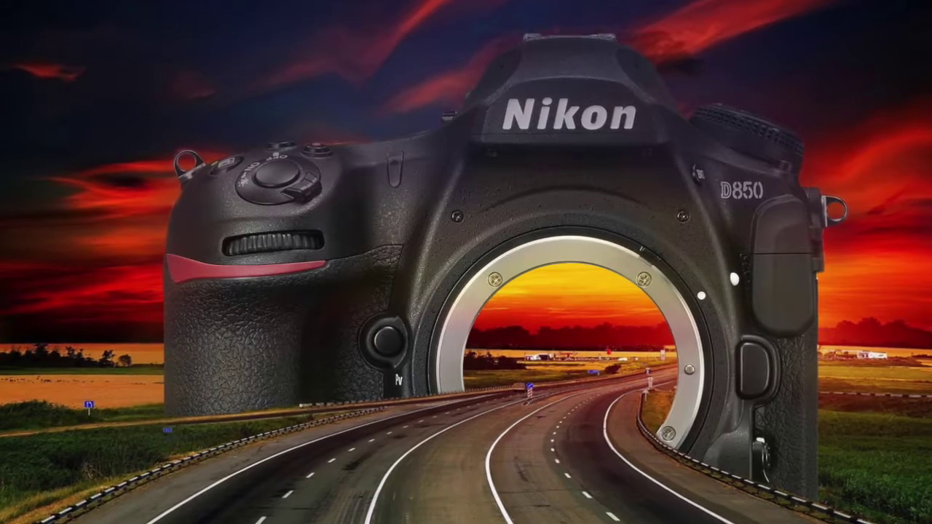